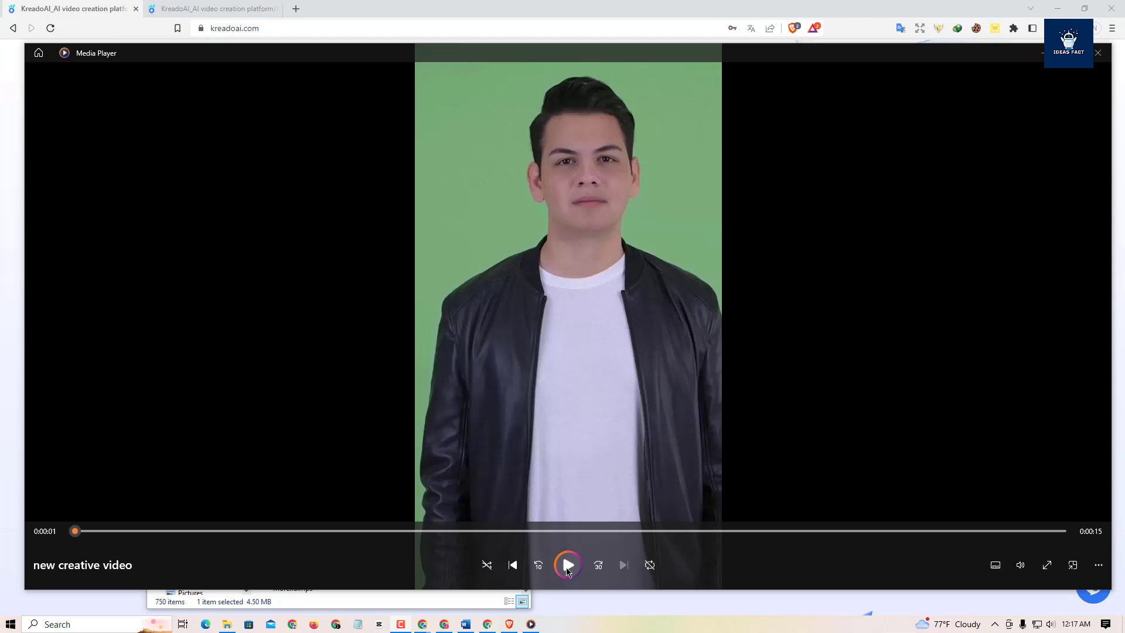
- Play the downloaded 'new creative video.mp4' in Media Player, then close the player
click(567, 565)
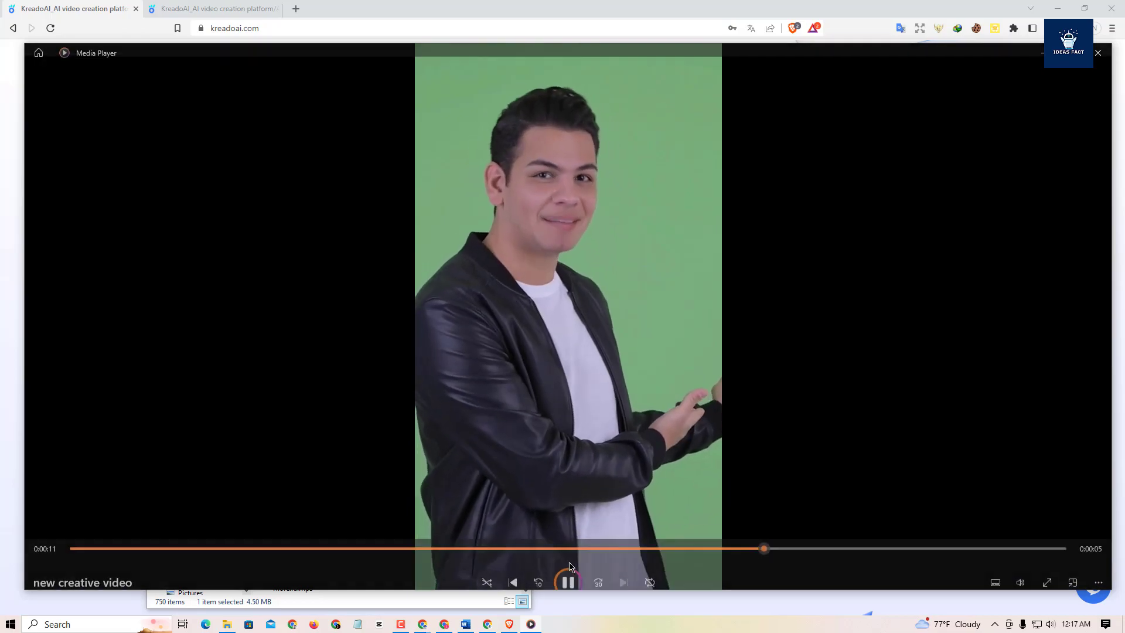
click(1099, 54)
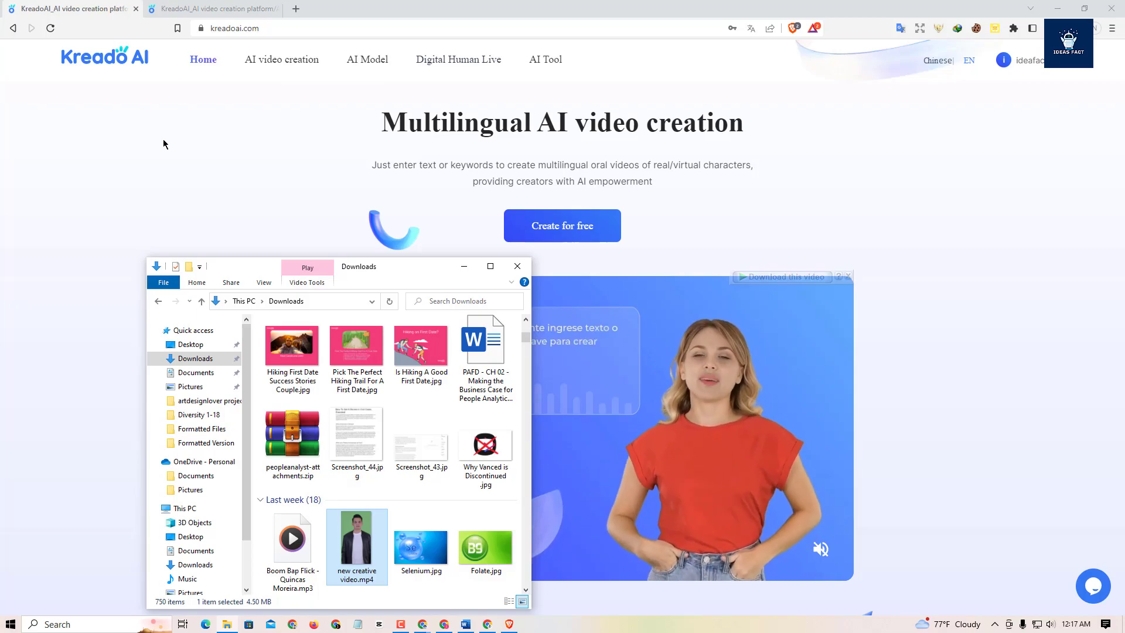
- Close the Downloads folder and fill the Kreado AI login with the saved e-mail and password
click(513, 266)
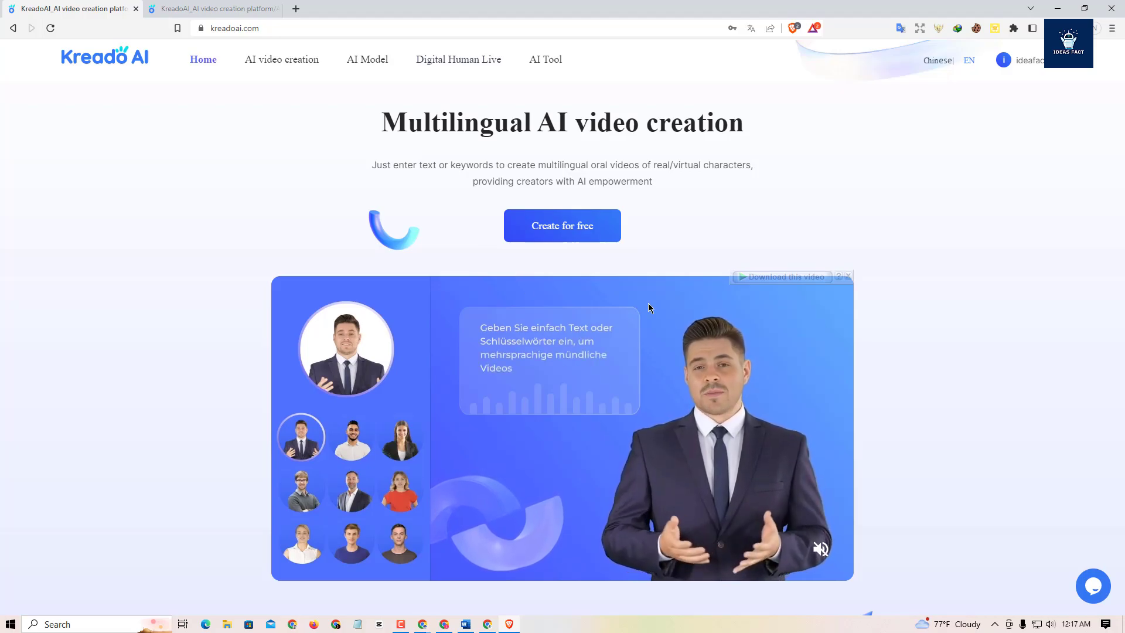
click(558, 228)
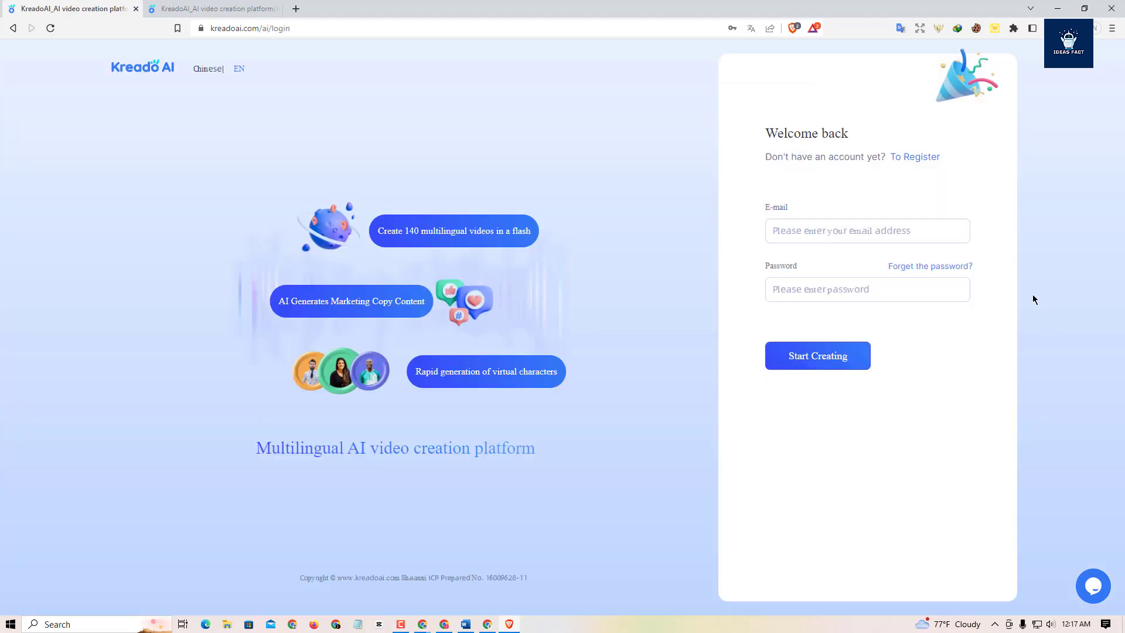
right_click(926, 159)
click(940, 167)
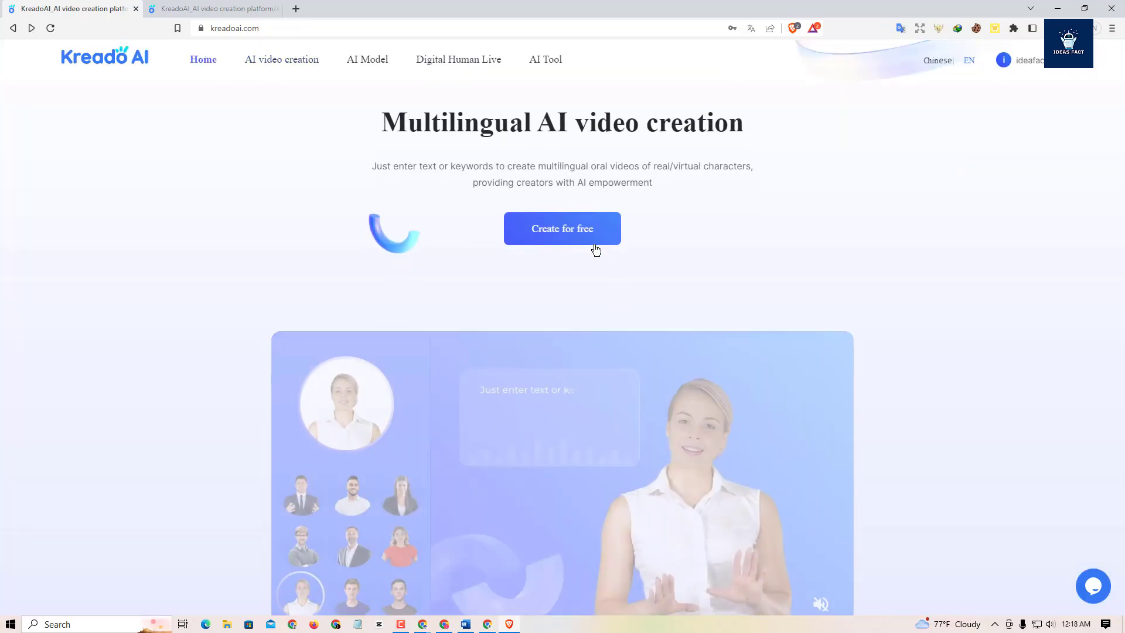
click(593, 233)
click(890, 229)
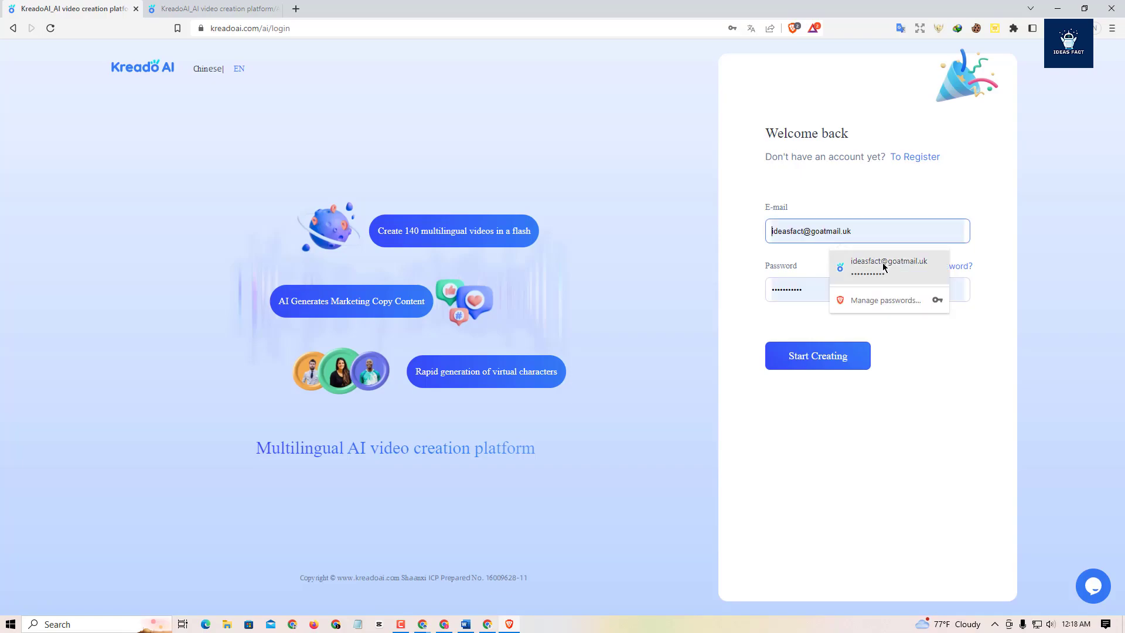
click(884, 266)
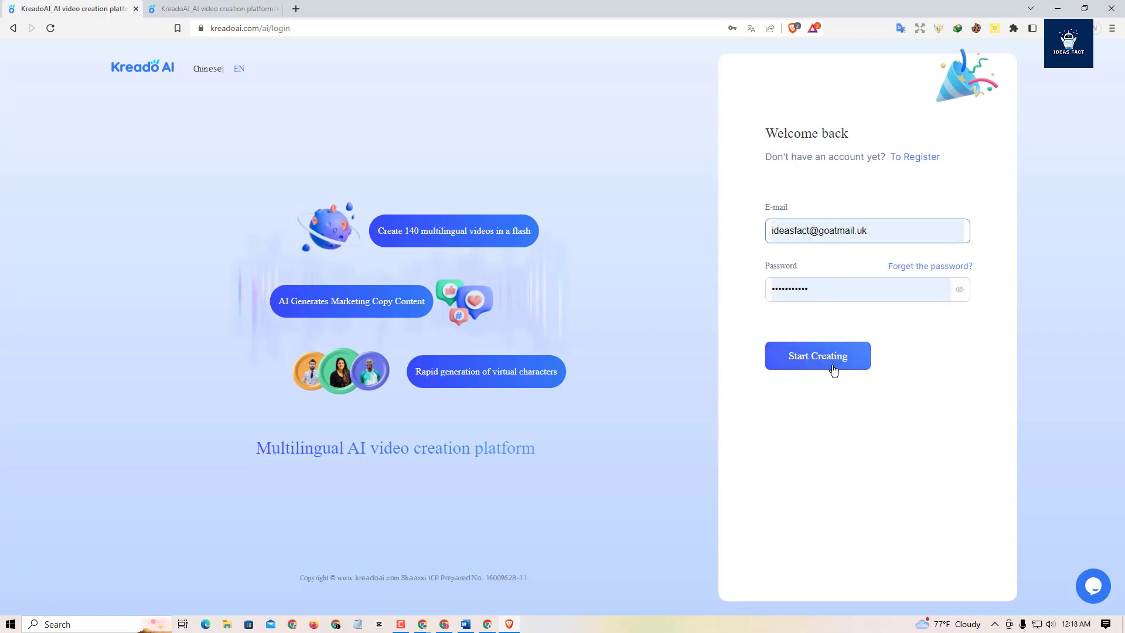
- Sign in, filter the workbench to Video creation, and start an Oral broadcast video project
click(832, 367)
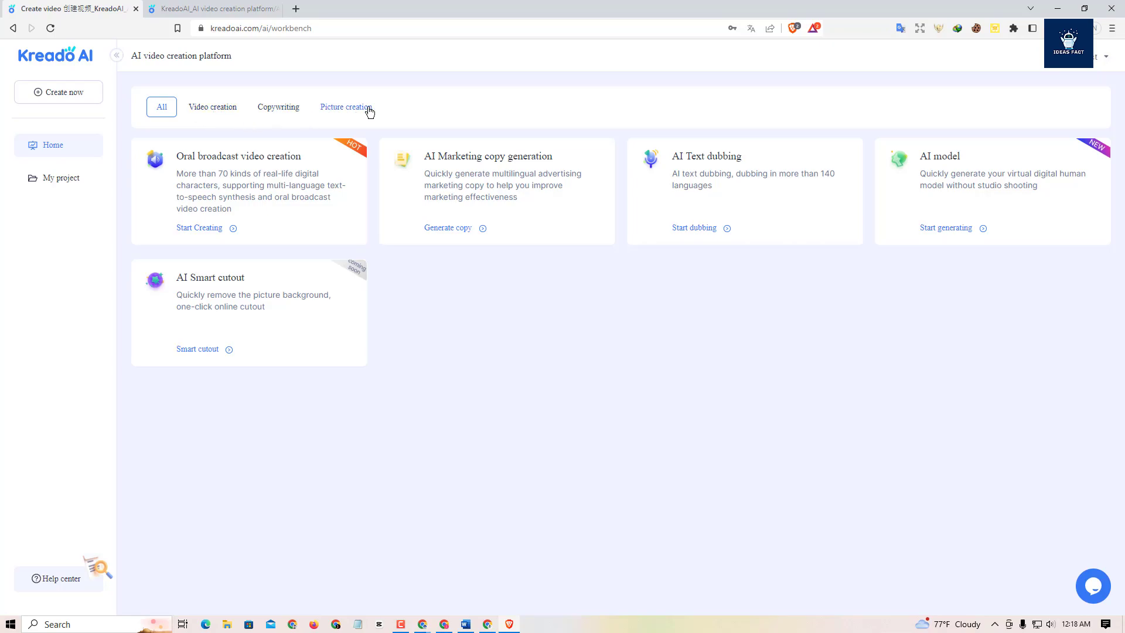
click(229, 114)
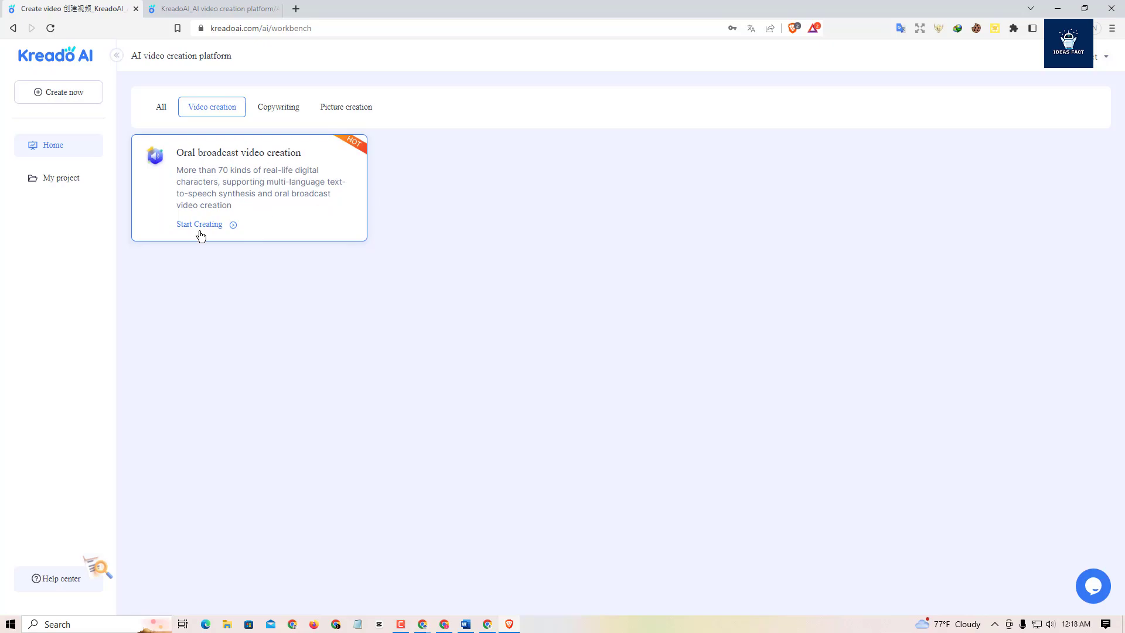
click(220, 226)
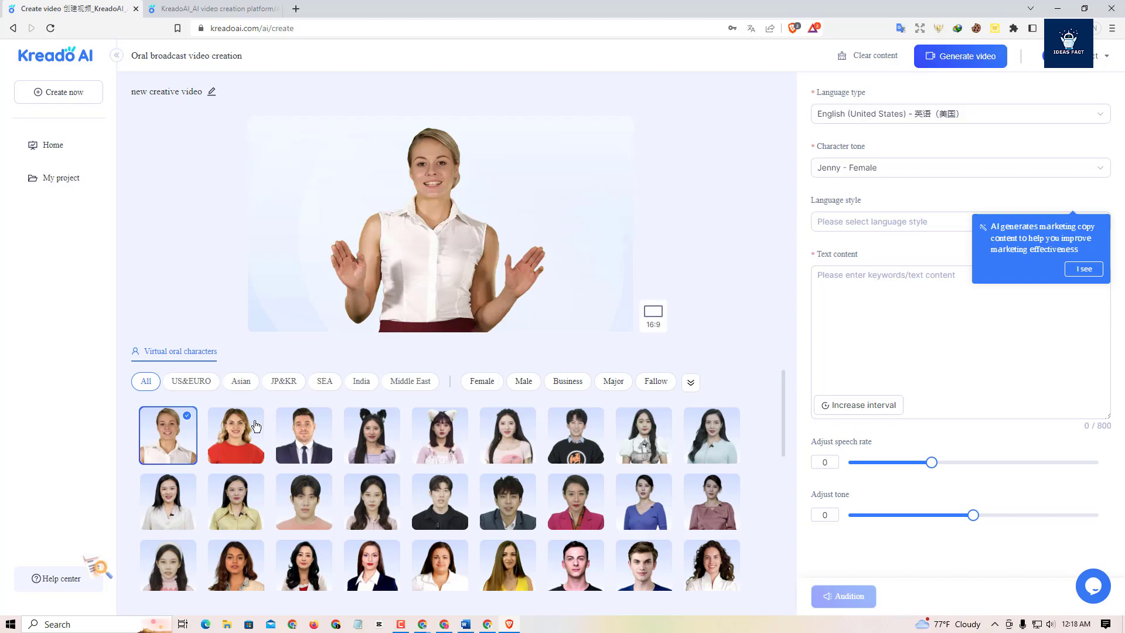
- Browse the US&EURO, Asian, JP&KR, SEA and India characters, then choose the US&EURO man in a suit
scroll(251, 465, down, 1)
scroll(289, 476, up, 1)
click(304, 440)
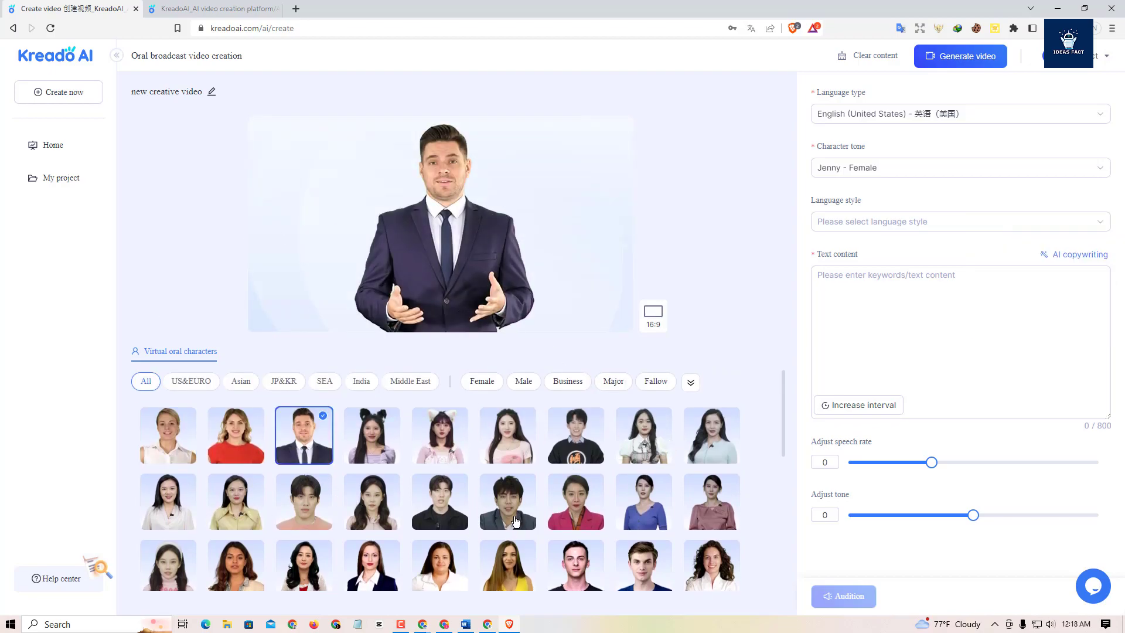
scroll(381, 528, down, 3)
scroll(346, 537, up, 3)
click(193, 381)
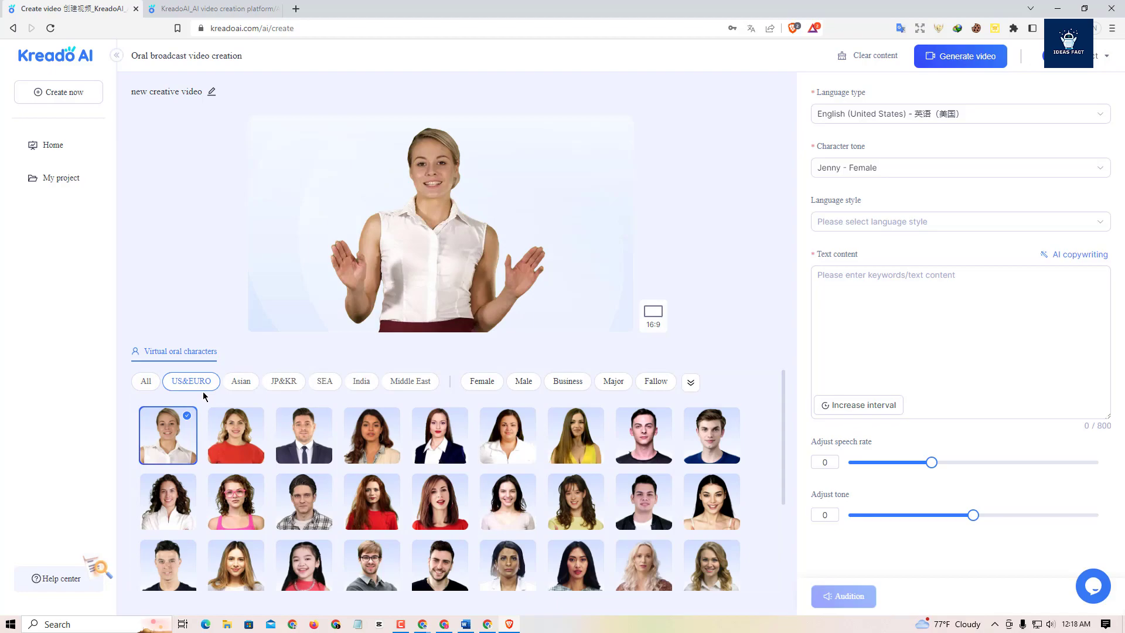
click(236, 381)
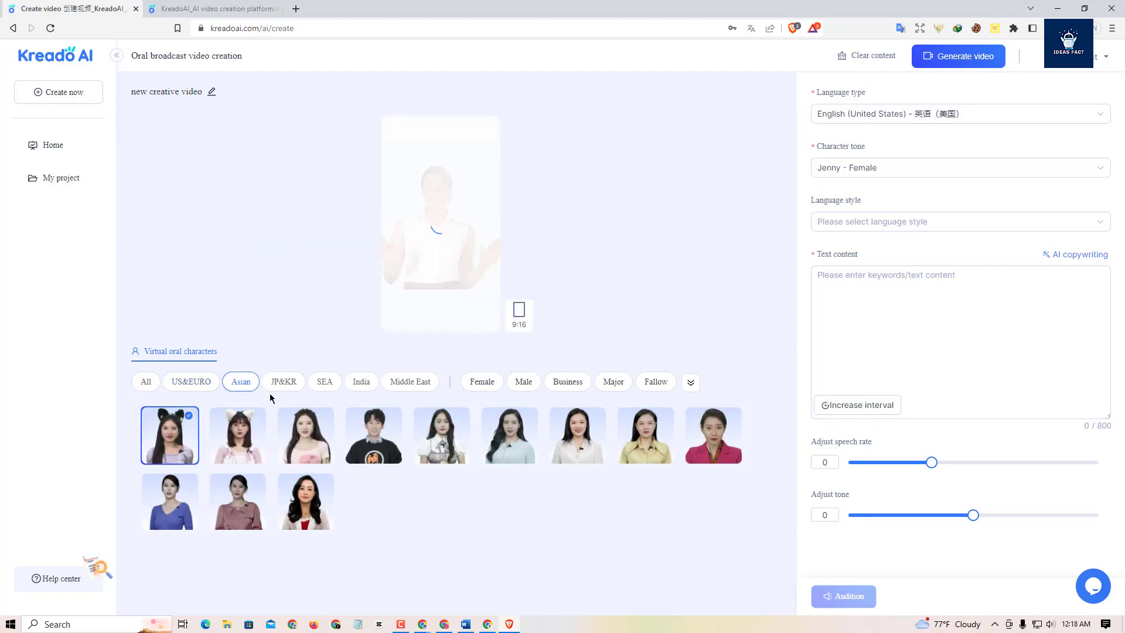
click(286, 384)
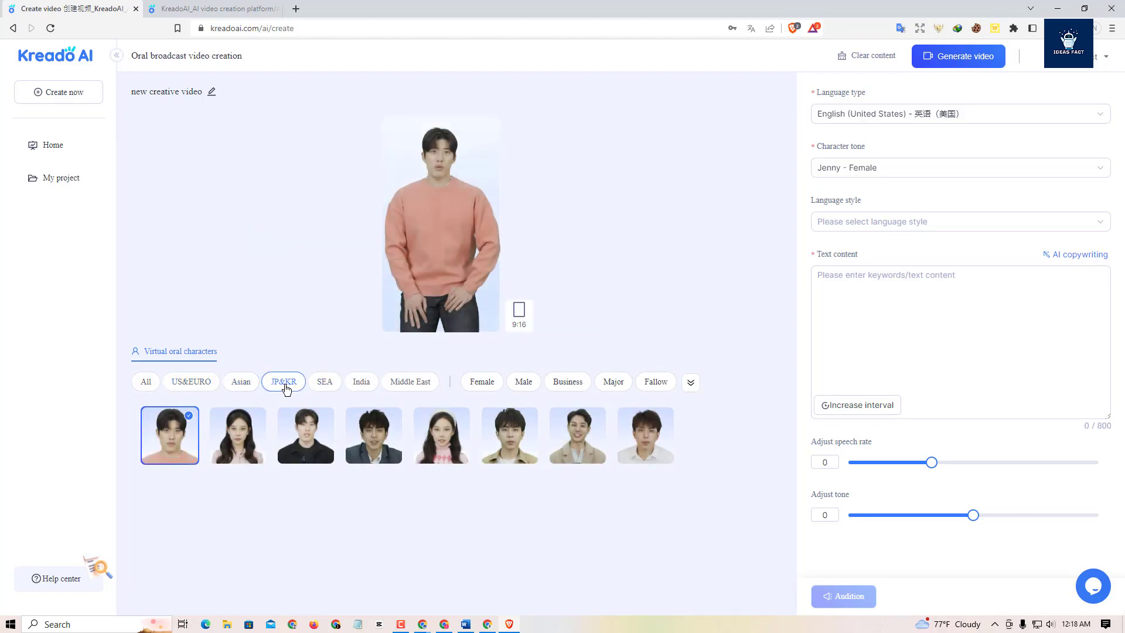
click(328, 385)
click(361, 382)
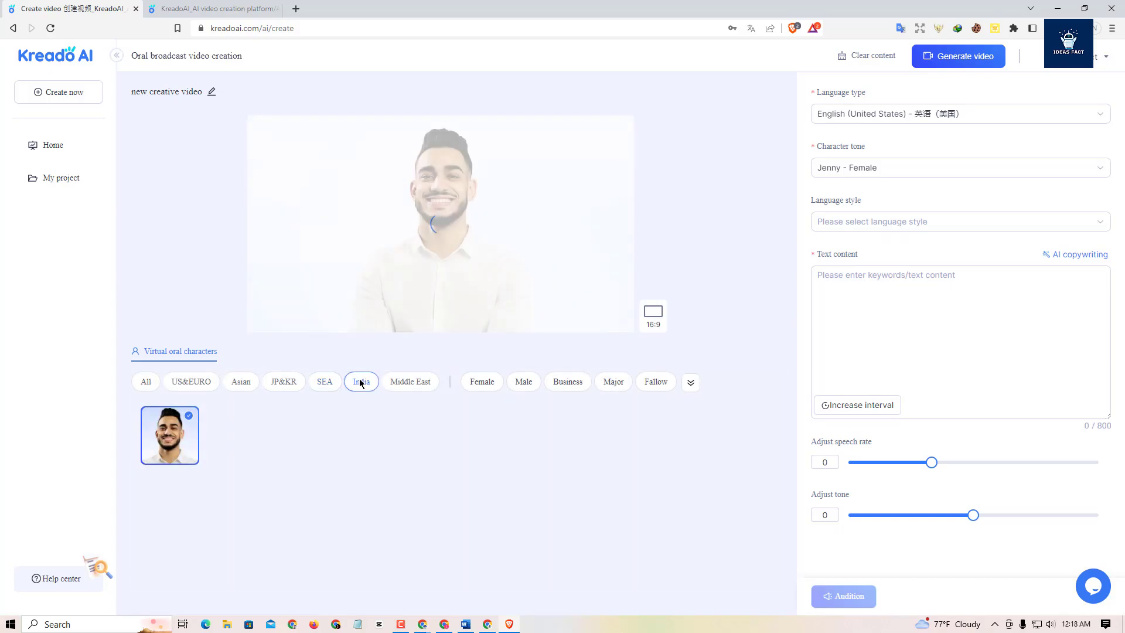
click(176, 383)
click(291, 441)
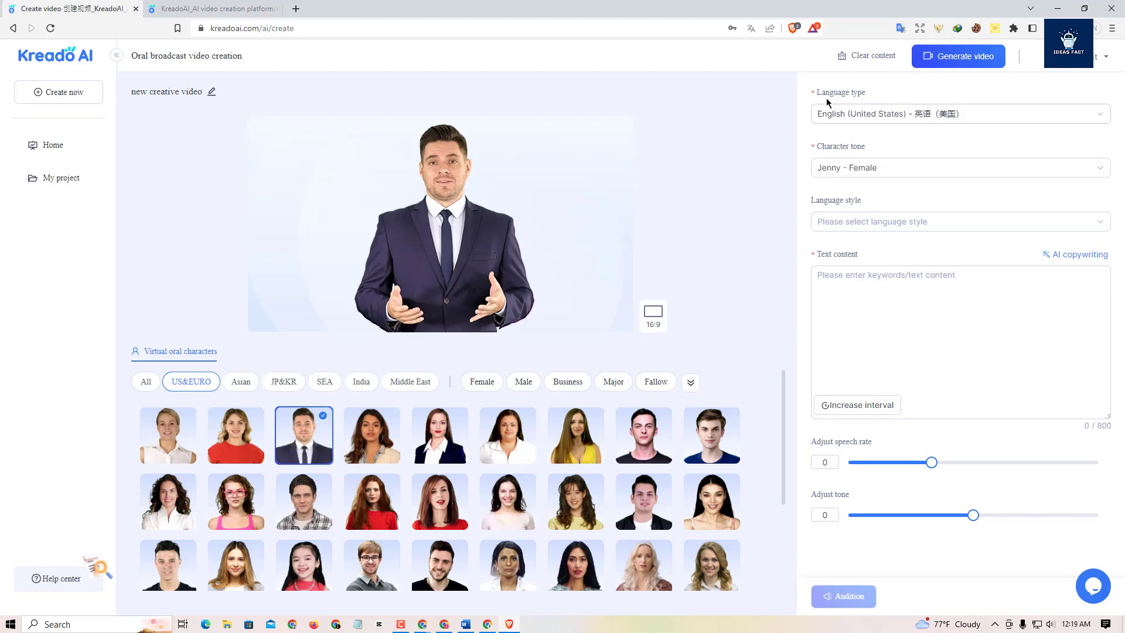
- Keep English (United States) as the speech language
click(854, 114)
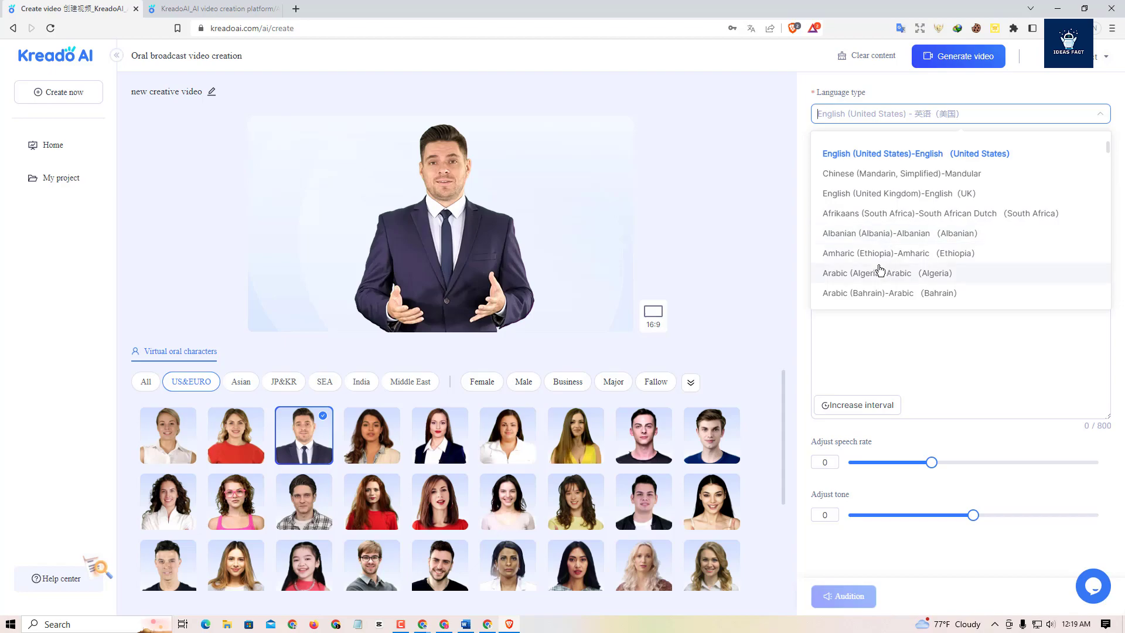
scroll(878, 270, down, 10)
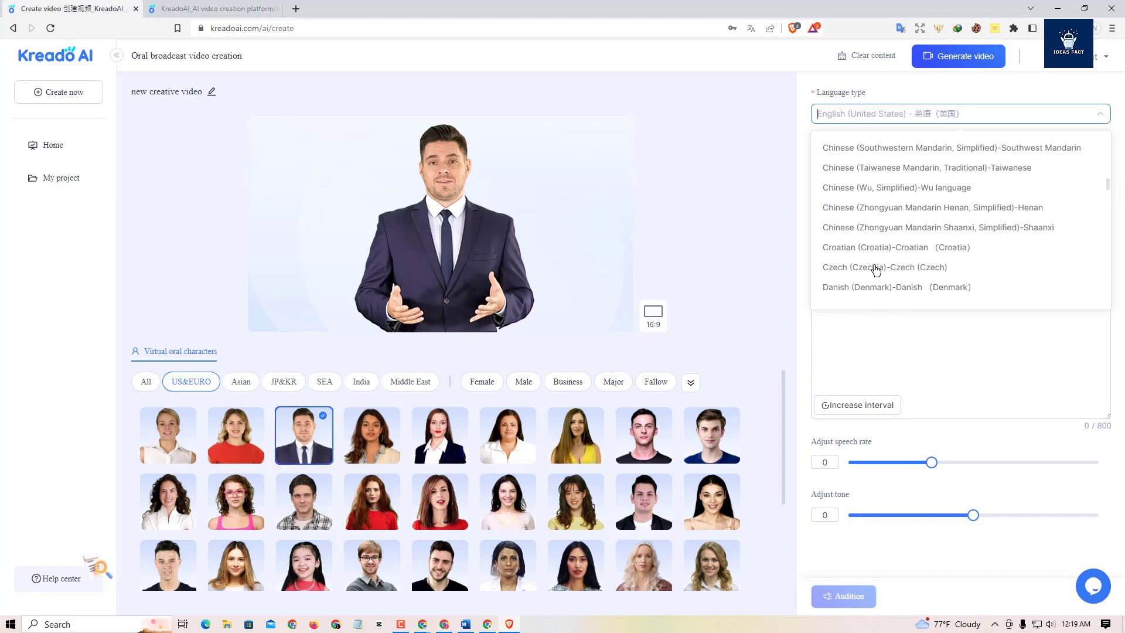
scroll(890, 270, down, 12)
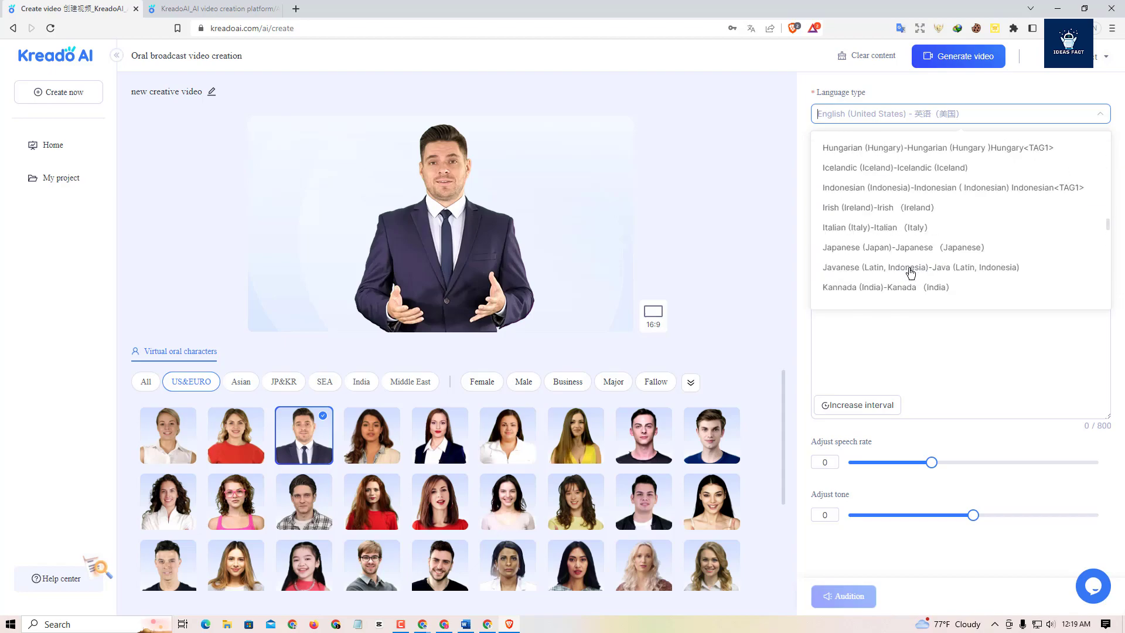
scroll(910, 271, up, 20)
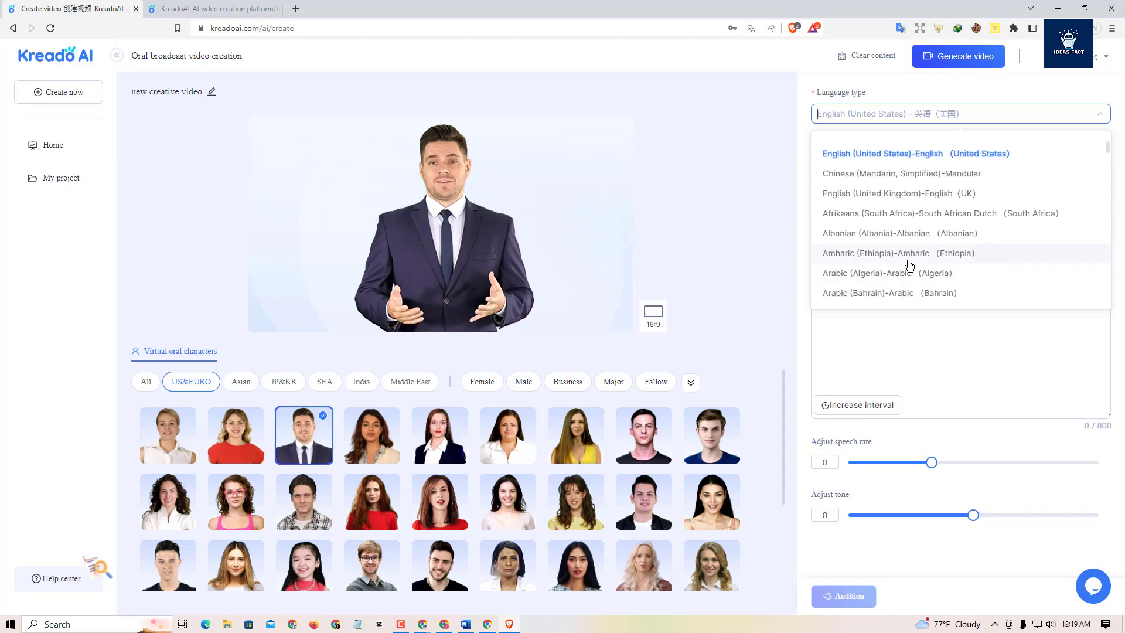
click(820, 157)
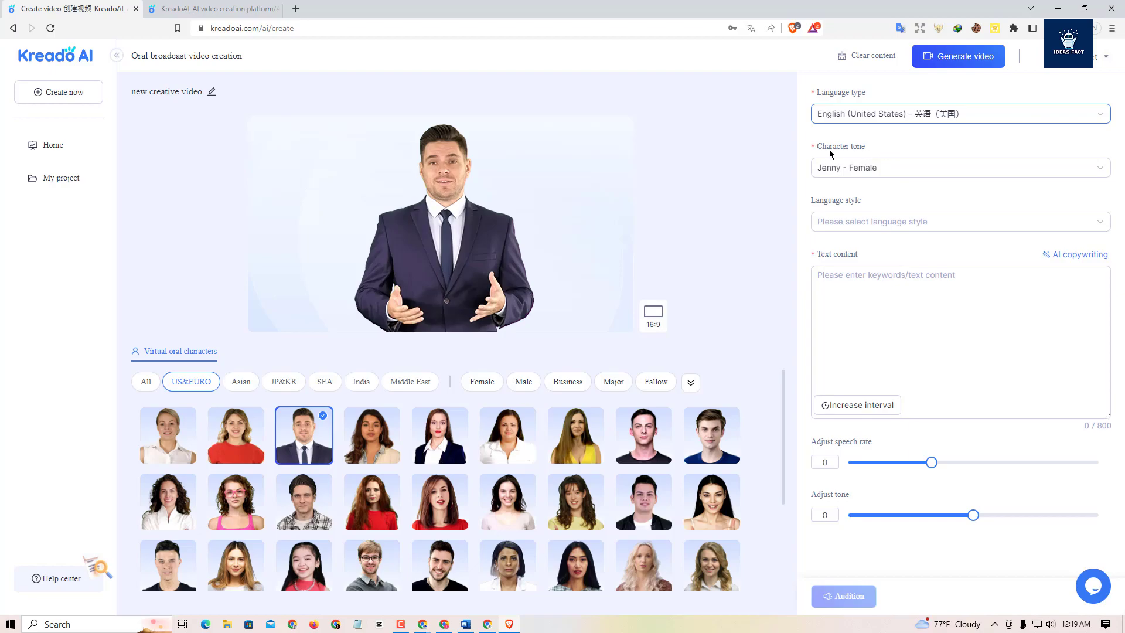
- Set the character tone to Guy - Male and browse the language style options
click(876, 171)
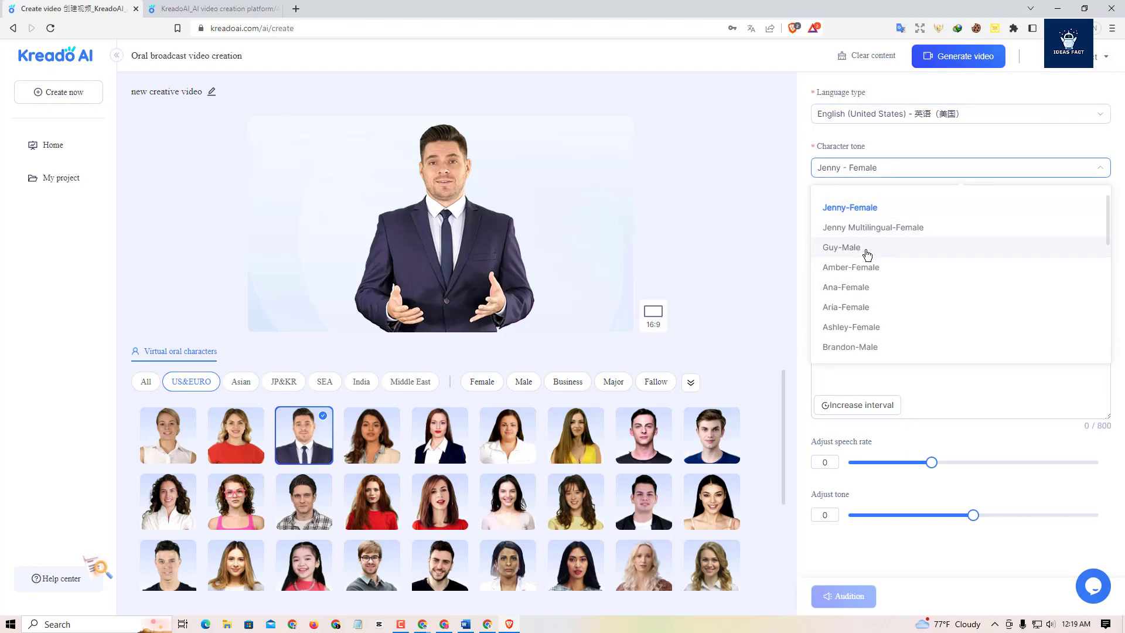
click(871, 252)
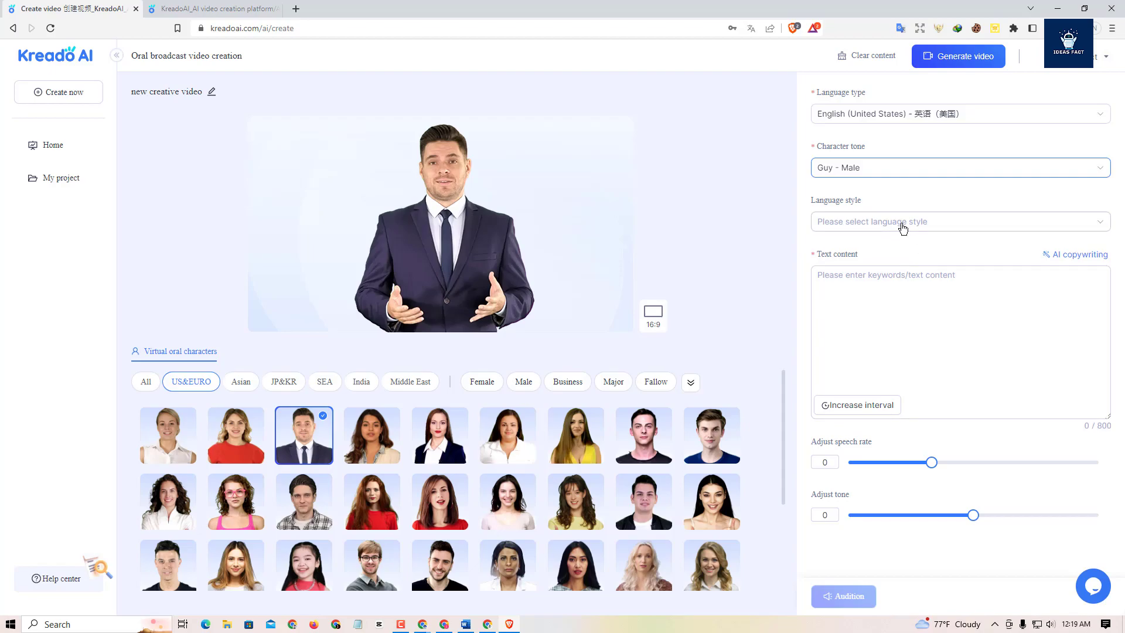
click(903, 228)
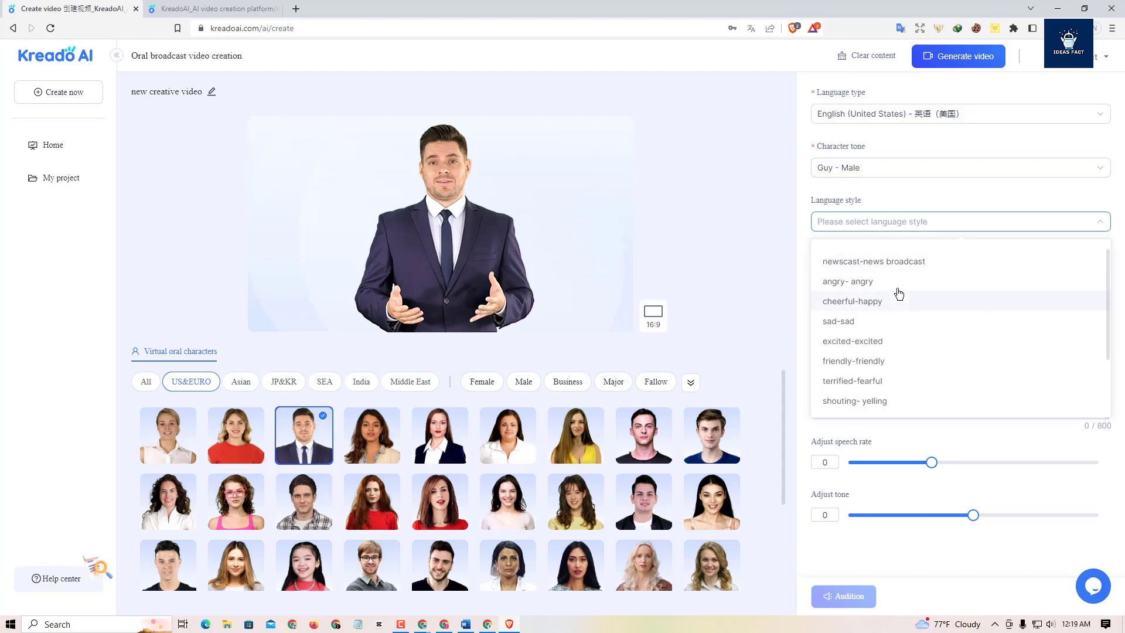
scroll(891, 337, down, 1)
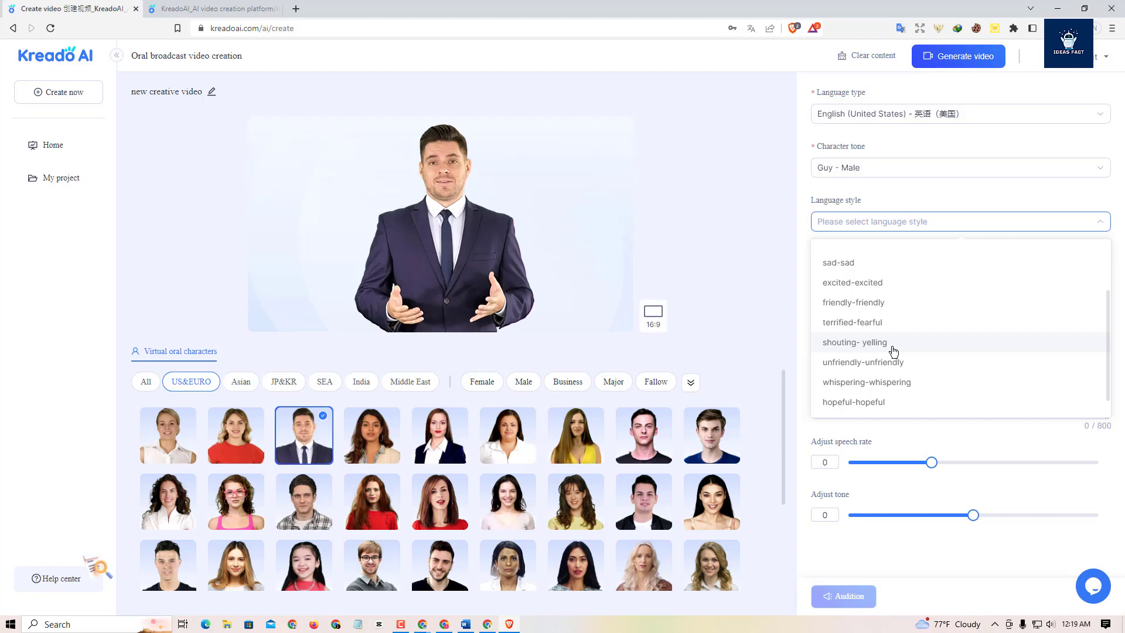
scroll(893, 350, up, 1)
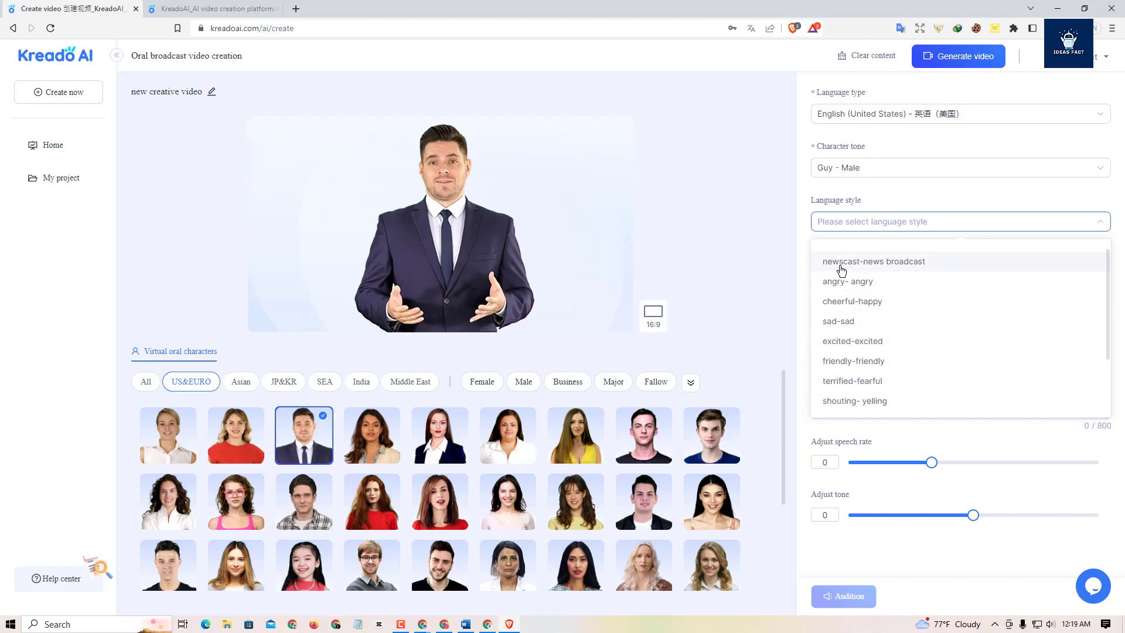
- Set the language style to newscast and bring up AI copywriting, dismissing its tip
click(891, 267)
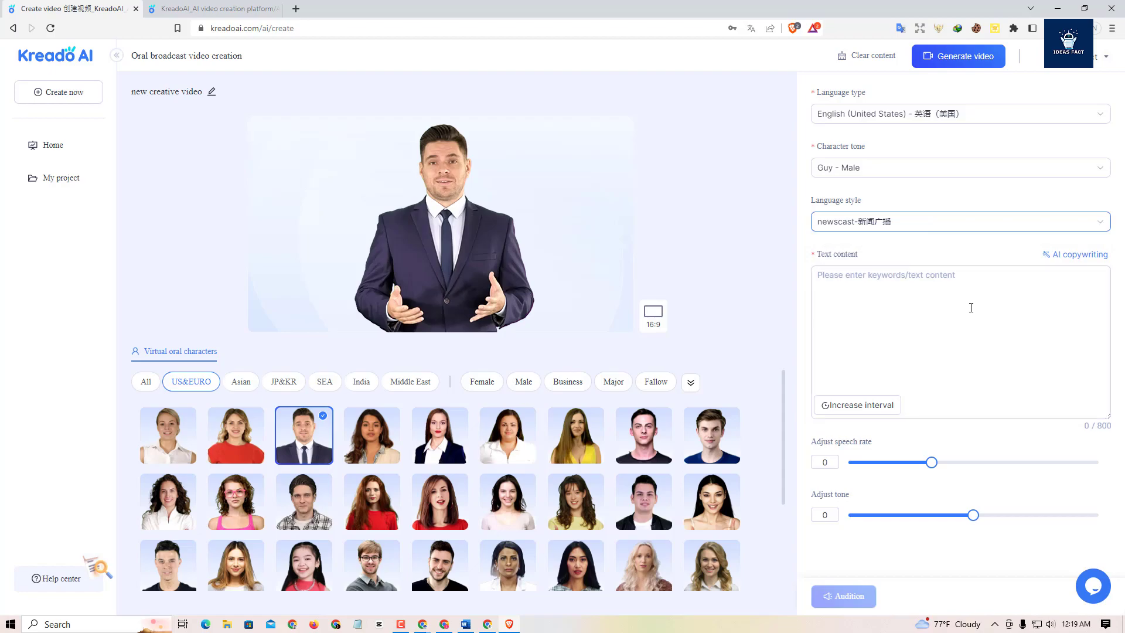
click(860, 293)
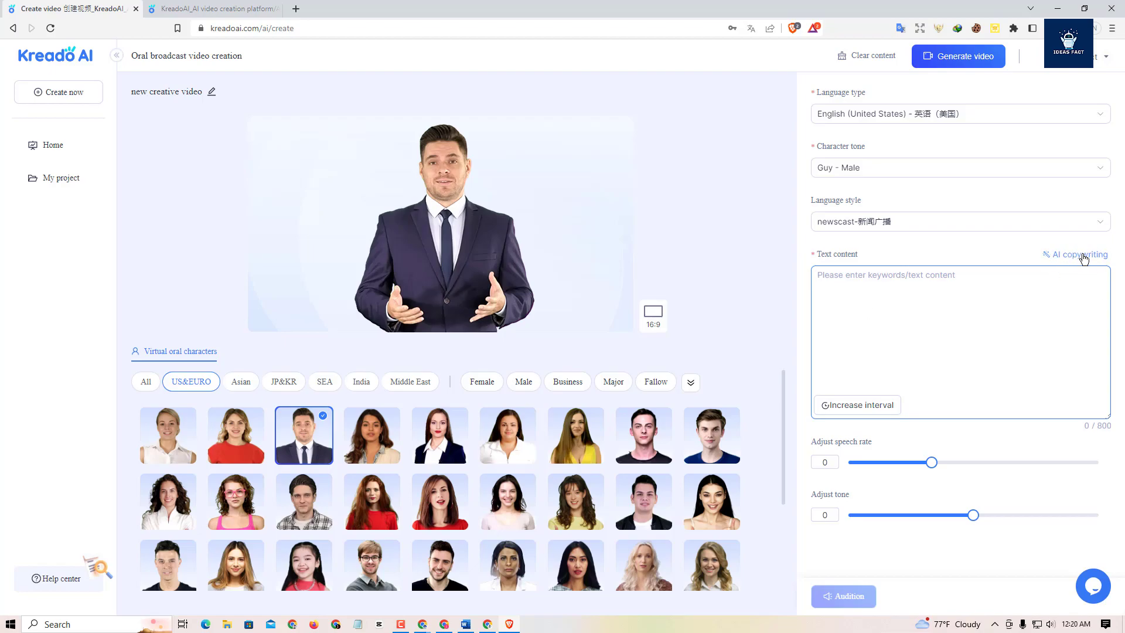
click(1083, 258)
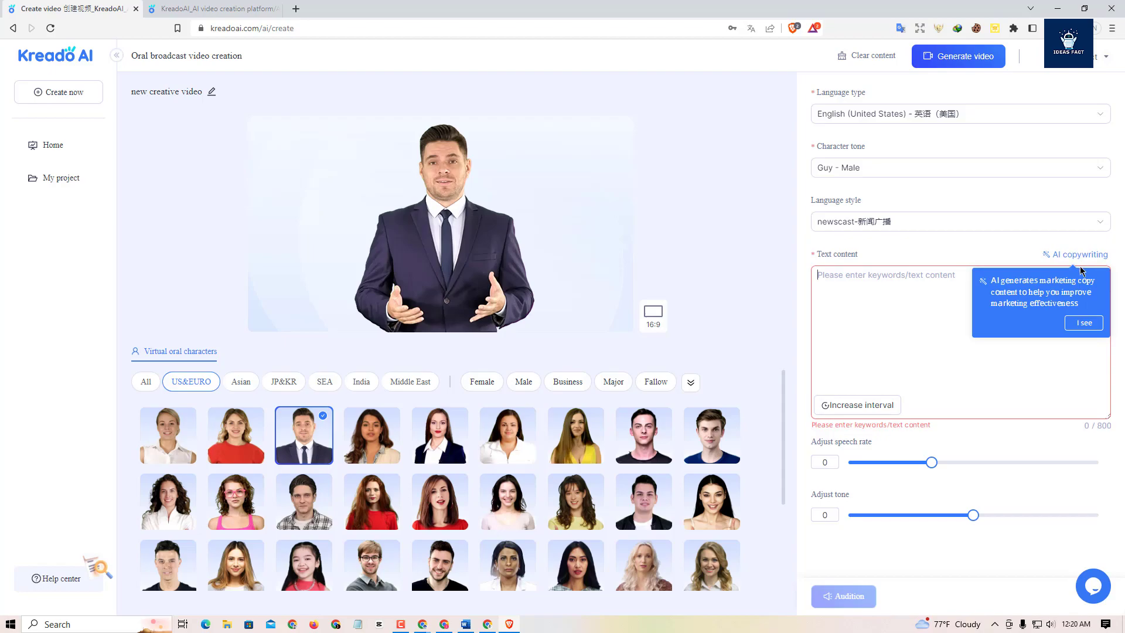
click(1083, 322)
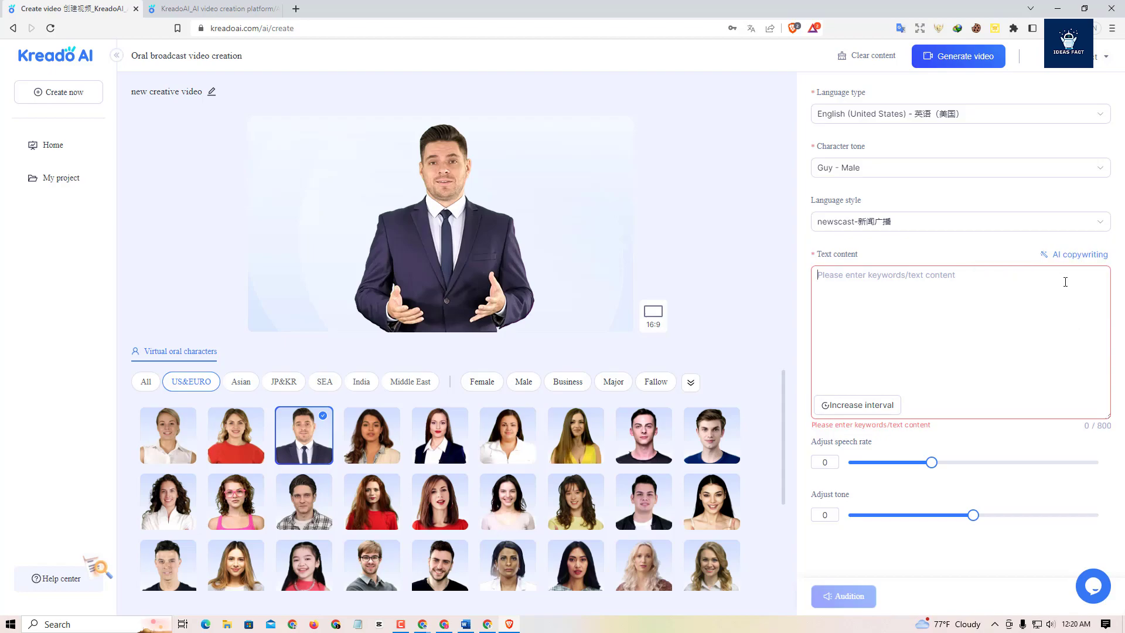
click(1070, 262)
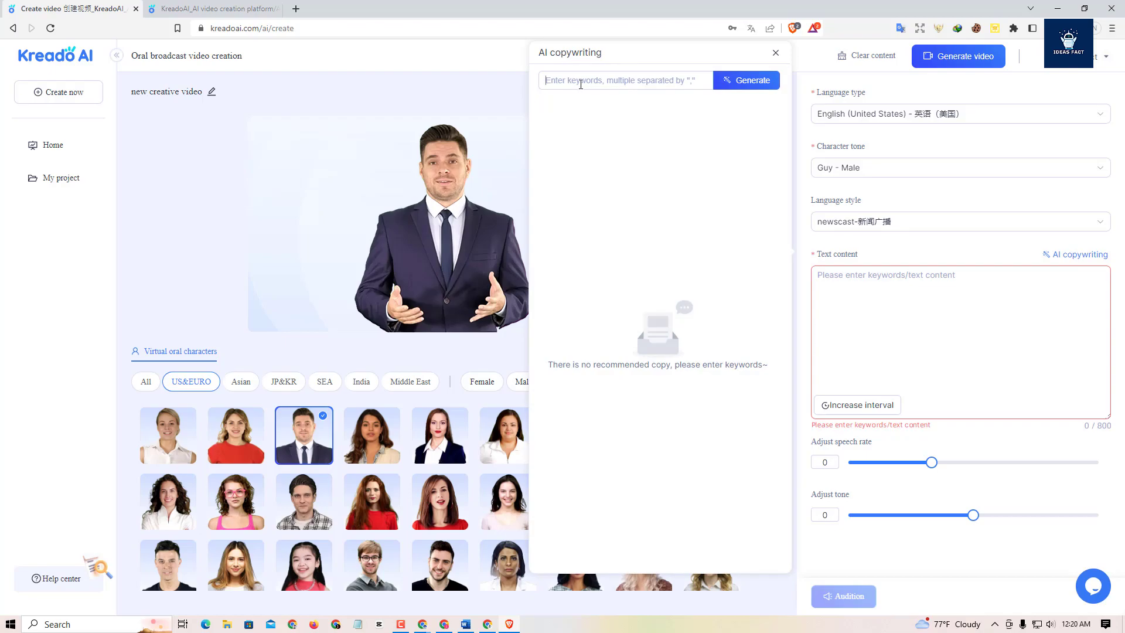
- Generate AI script suggestions for the keyword 'How to create video using AI'
text(How to create)
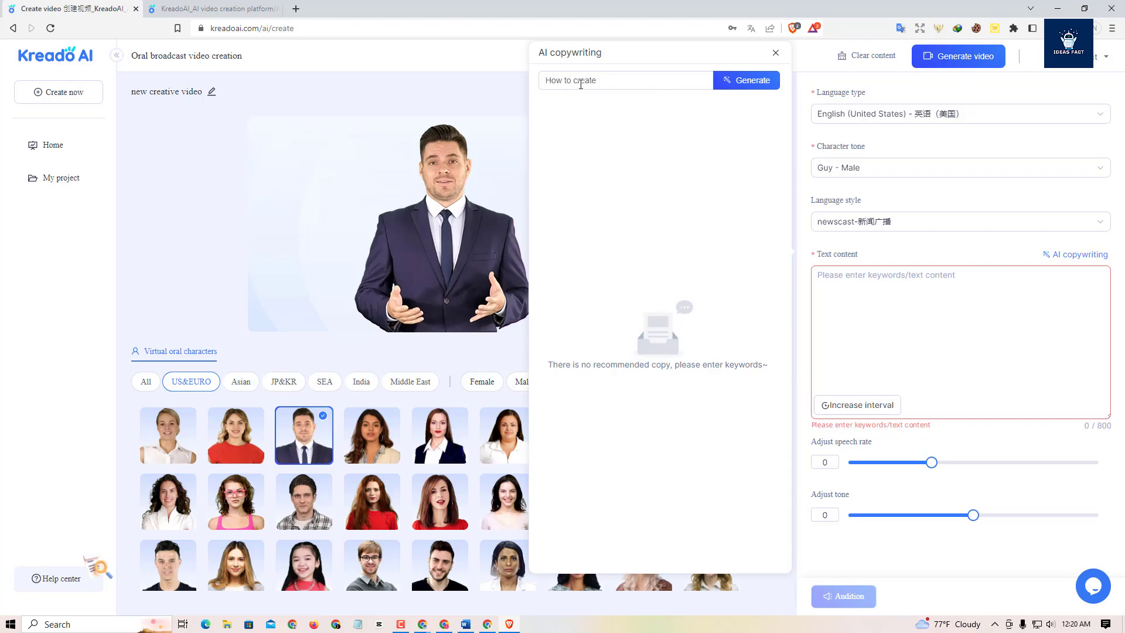
text(video using Ai)
click(748, 88)
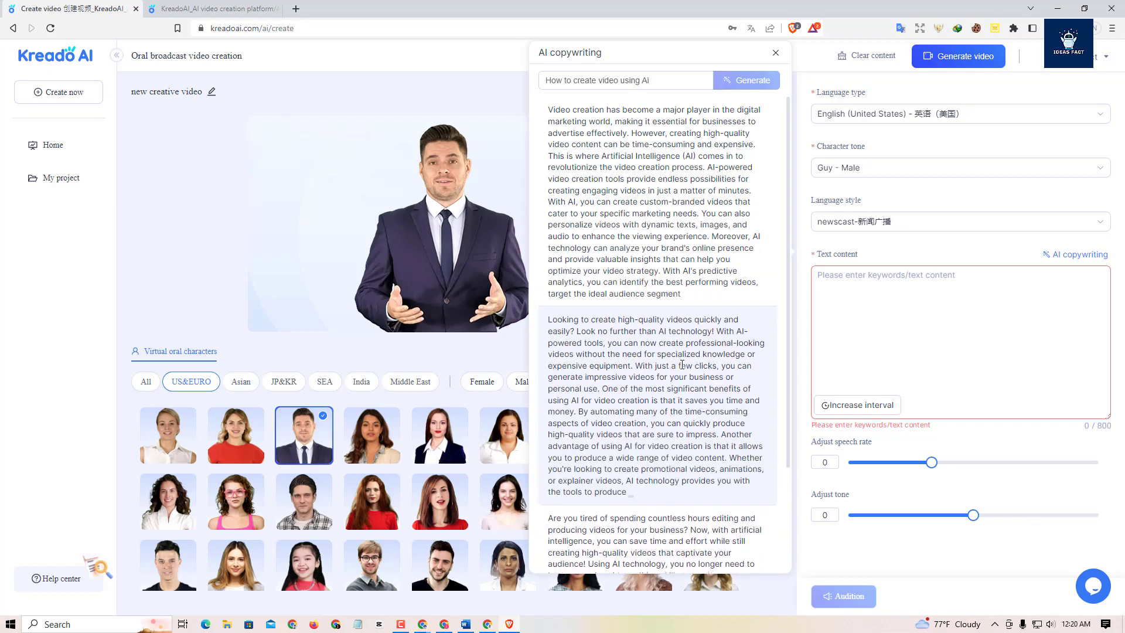
scroll(667, 363, down, 2)
scroll(685, 422, up, 4)
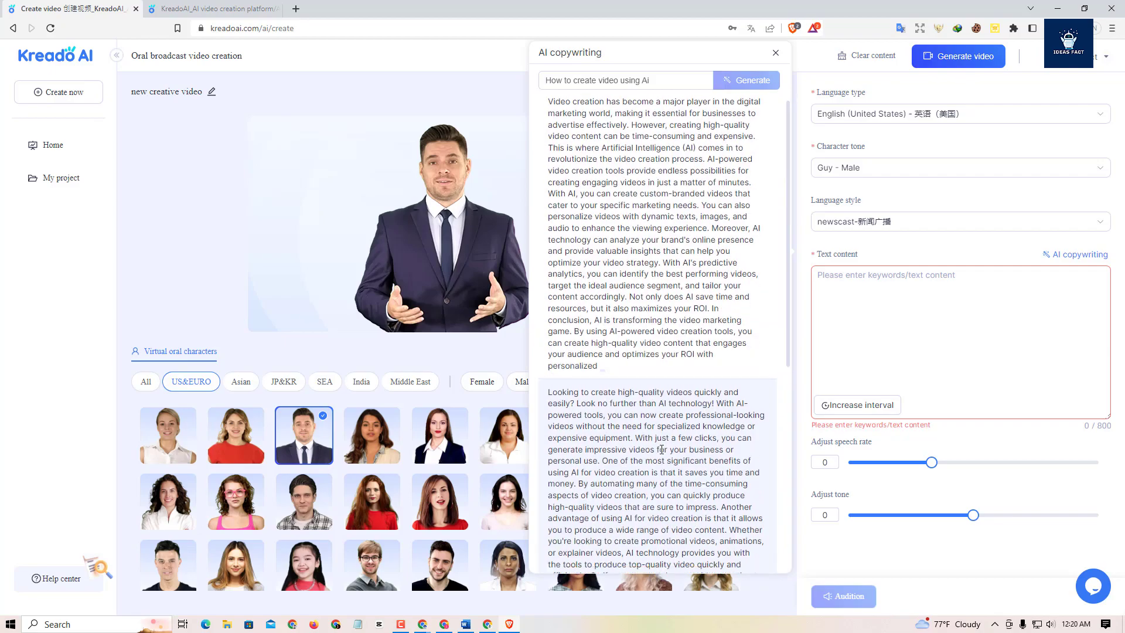
scroll(645, 469, down, 3)
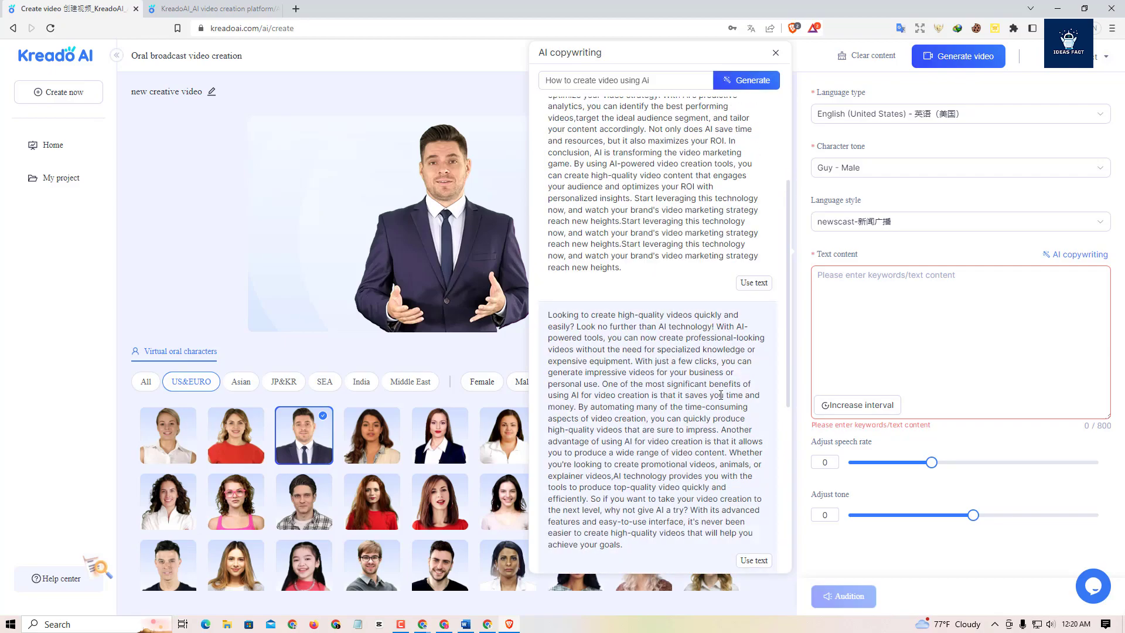
scroll(730, 412, down, 3)
- Insert the first AI suggestion and trim it to its 431-character opening paragraph
click(755, 326)
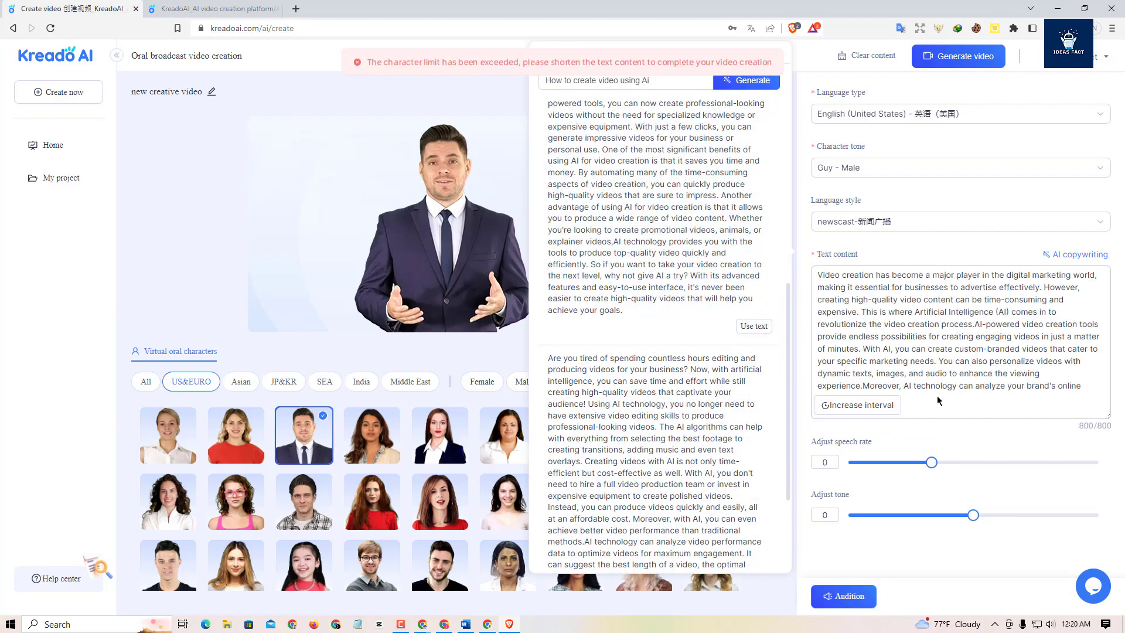
click(1000, 362)
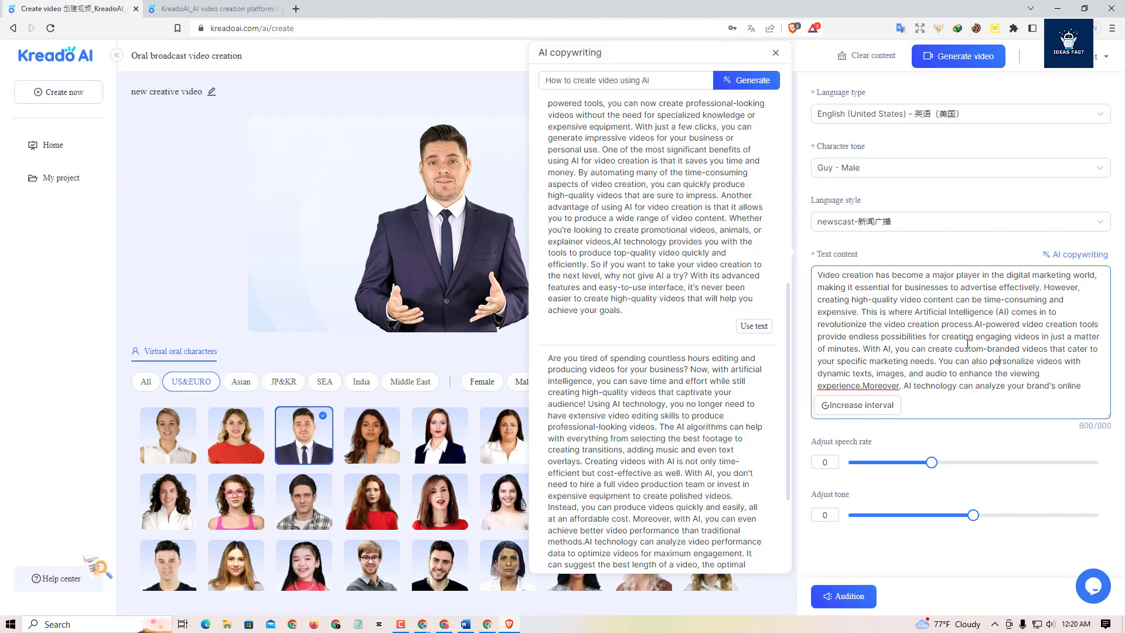
drag(862, 347, 1064, 399)
key(BackSpace)
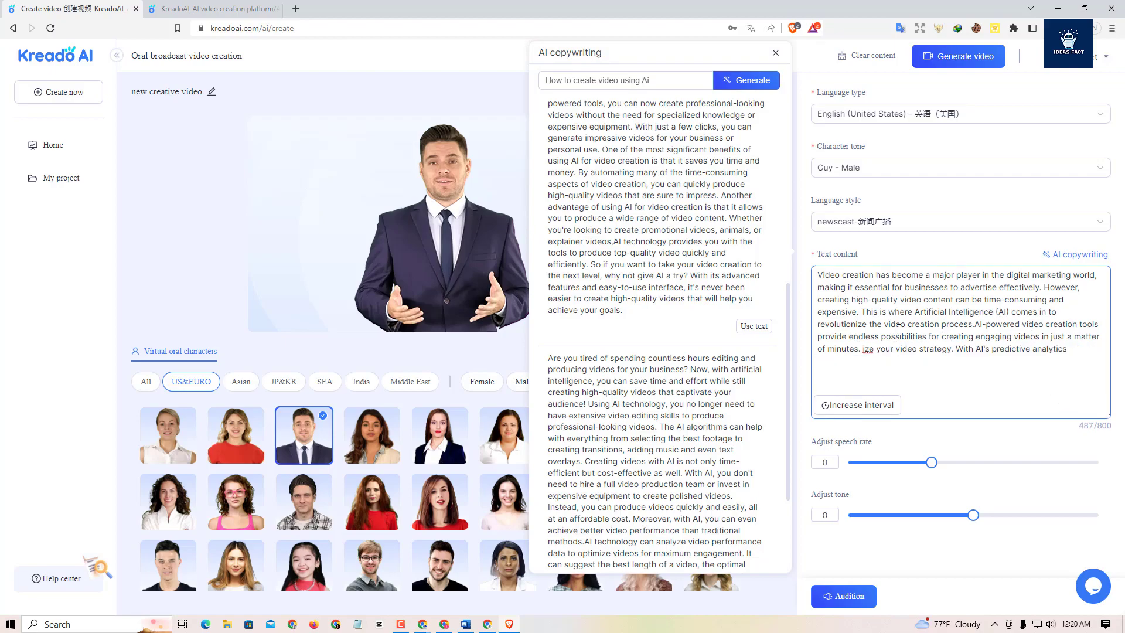
drag(862, 349, 1069, 350)
key(BackSpace)
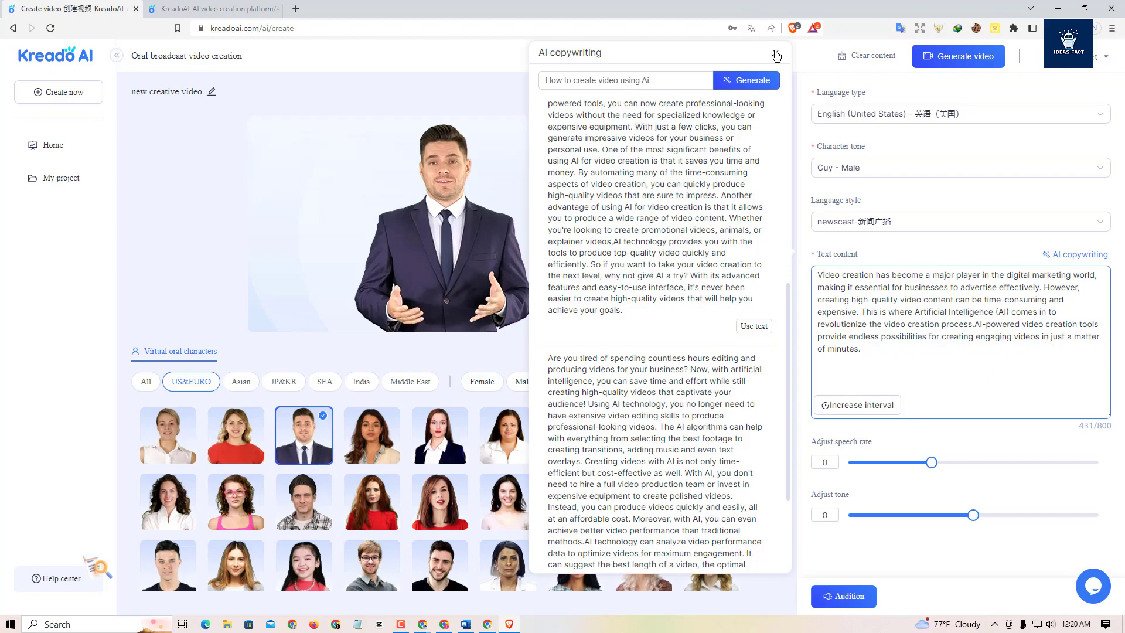
click(776, 55)
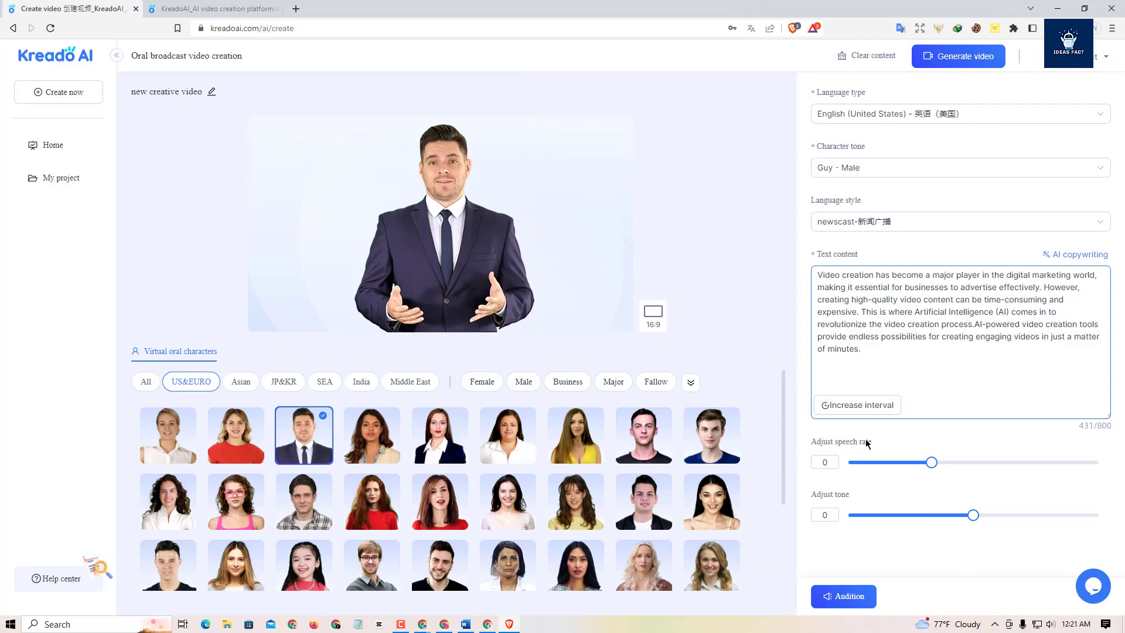
- Set the speech rate to 1, nudge the tone slider, and audition the narration
mouse_move(932, 462)
mouse_down()
mouse_move(955, 462)
mouse_move(932, 463)
mouse_up()
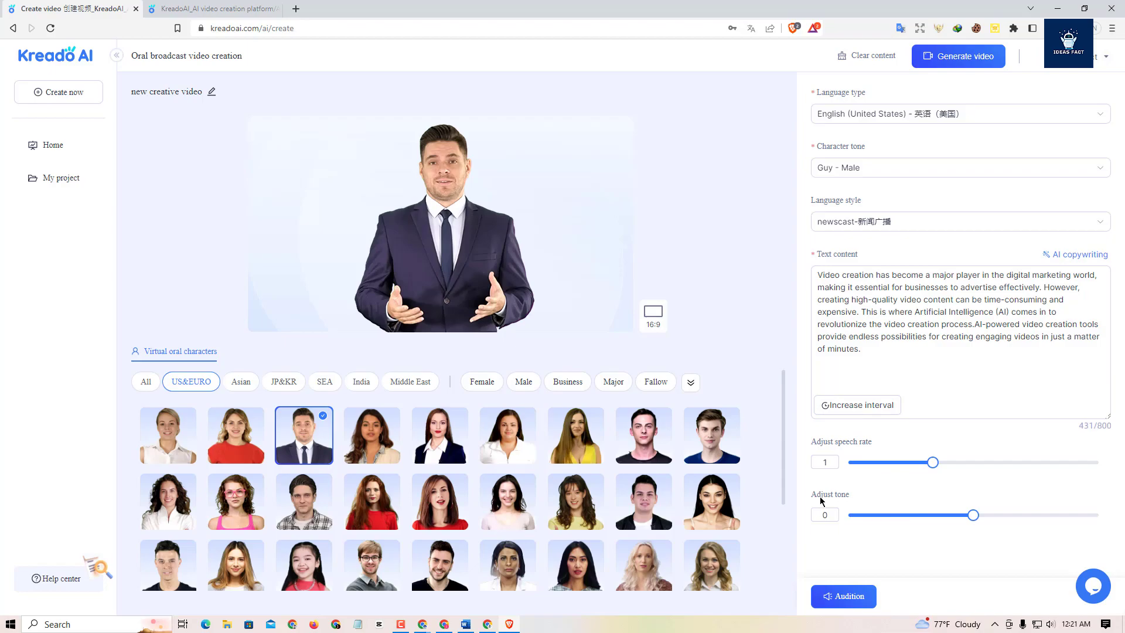
drag(973, 514, 973, 514)
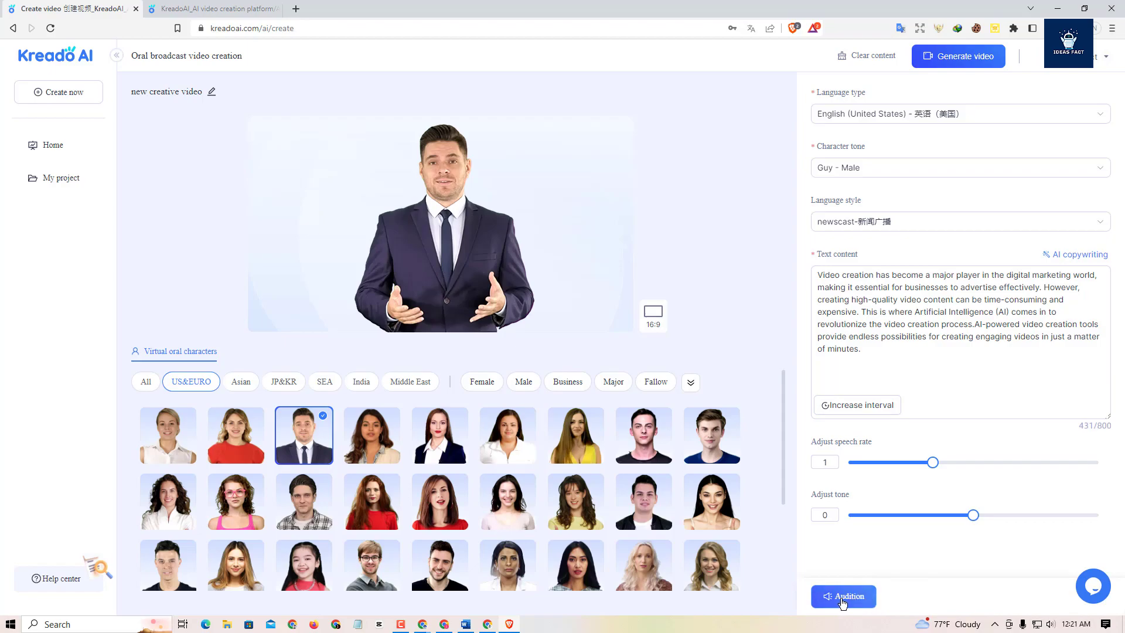
click(845, 596)
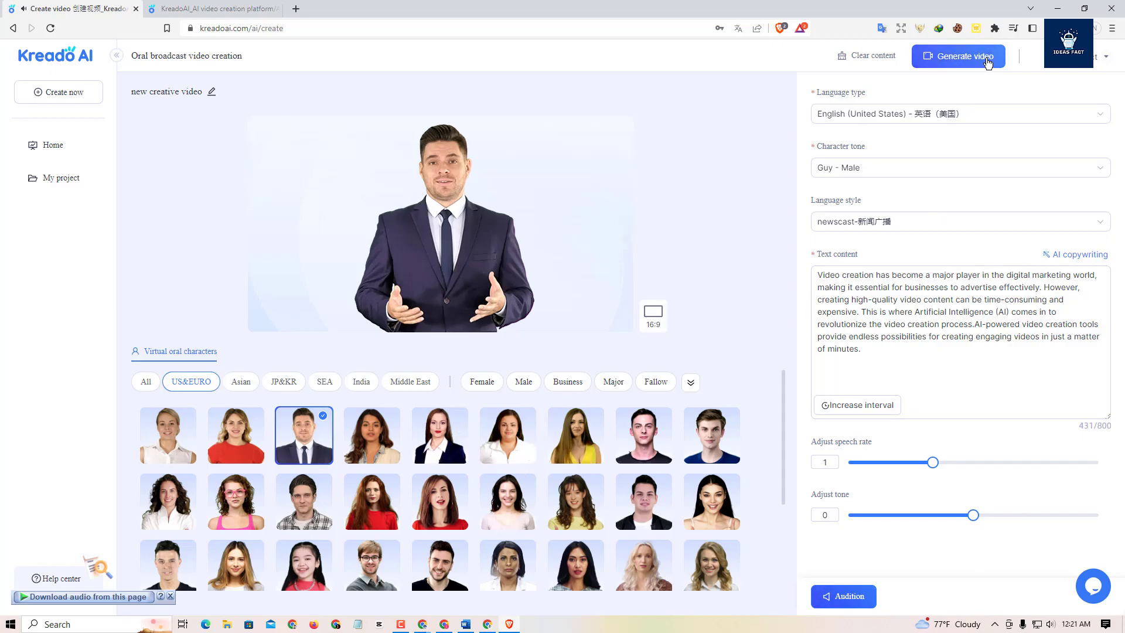
- Generate the 27-second new creative video and confirm the generation
click(988, 62)
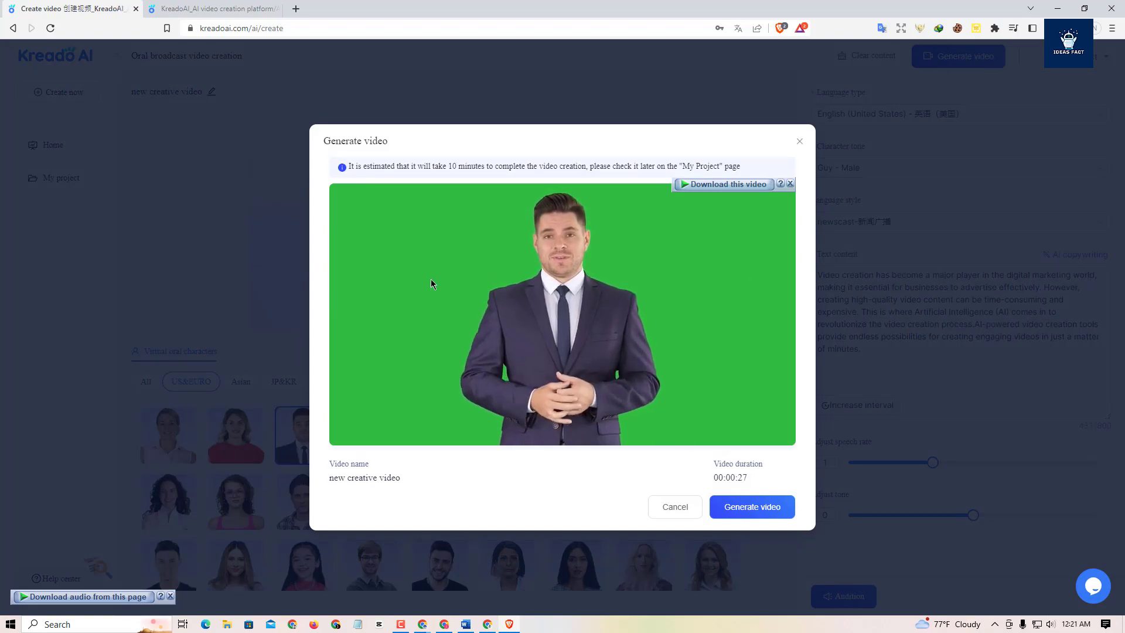
click(755, 507)
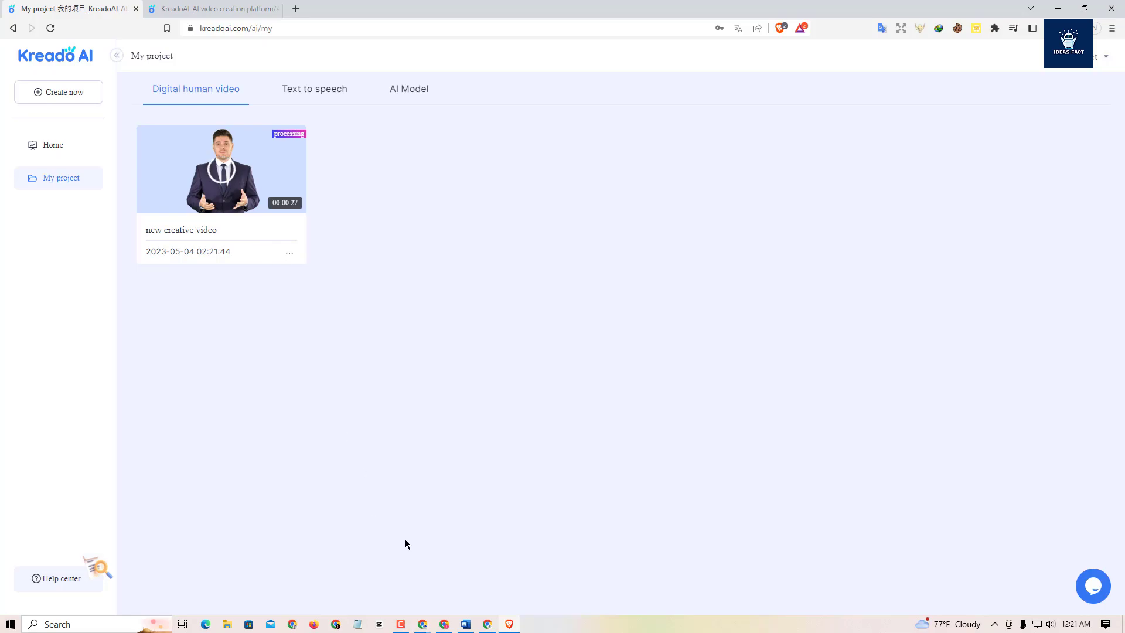
- Download the finished video from My project as 'new creative video.mp4'
click(401, 624)
click(723, 461)
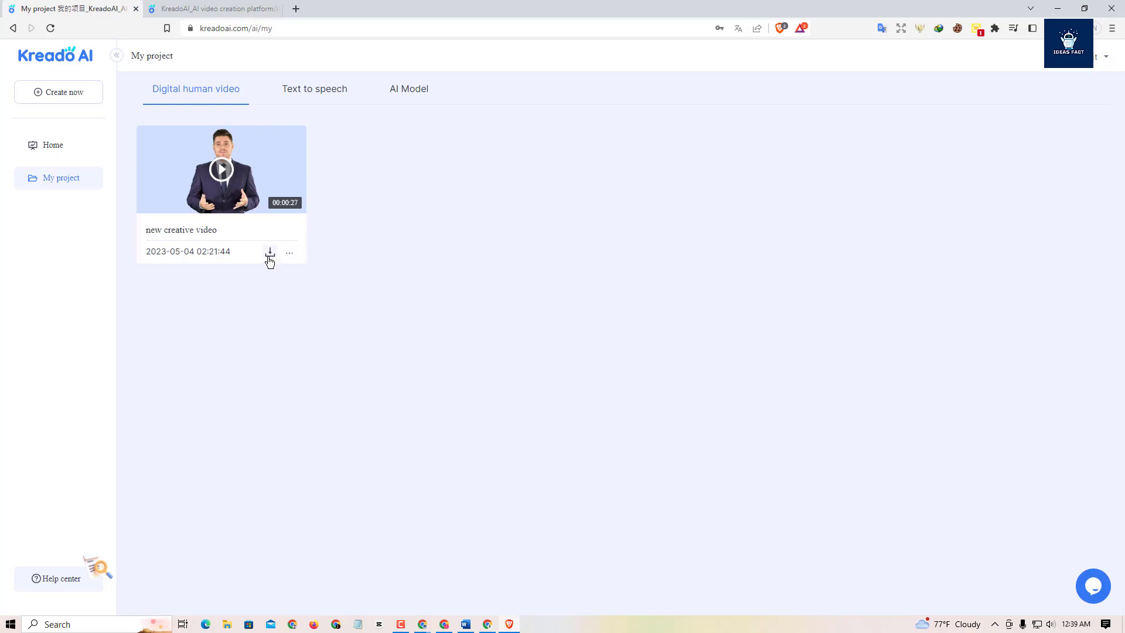
click(270, 257)
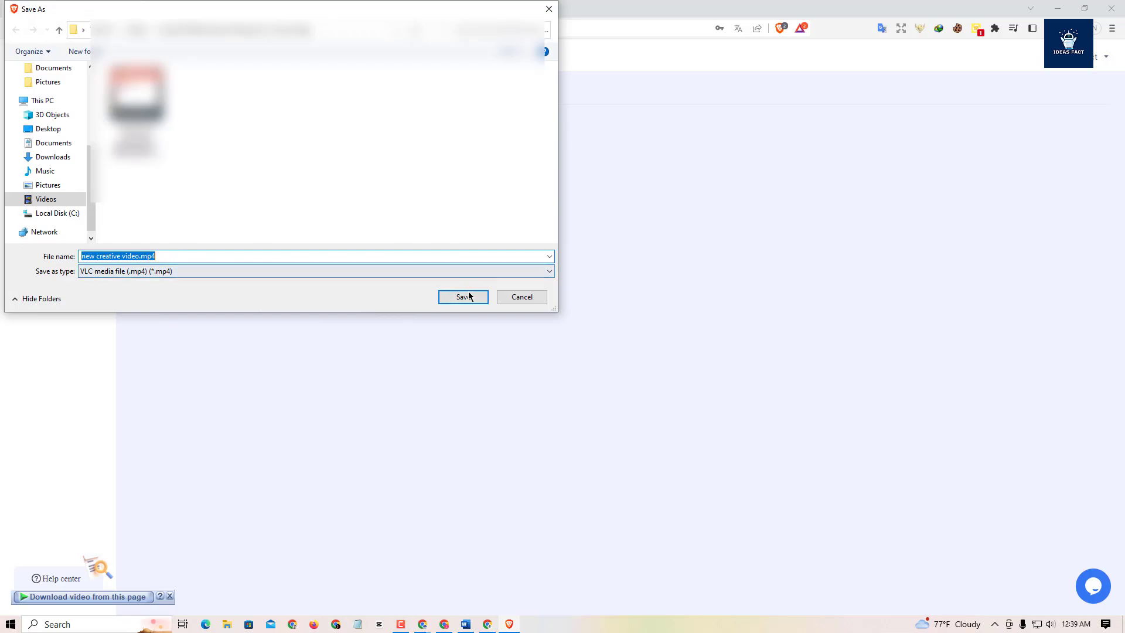
- Save the MP4 to Downloads as 'new c1reative video.mp4' instead of replacing the existing file
click(65, 158)
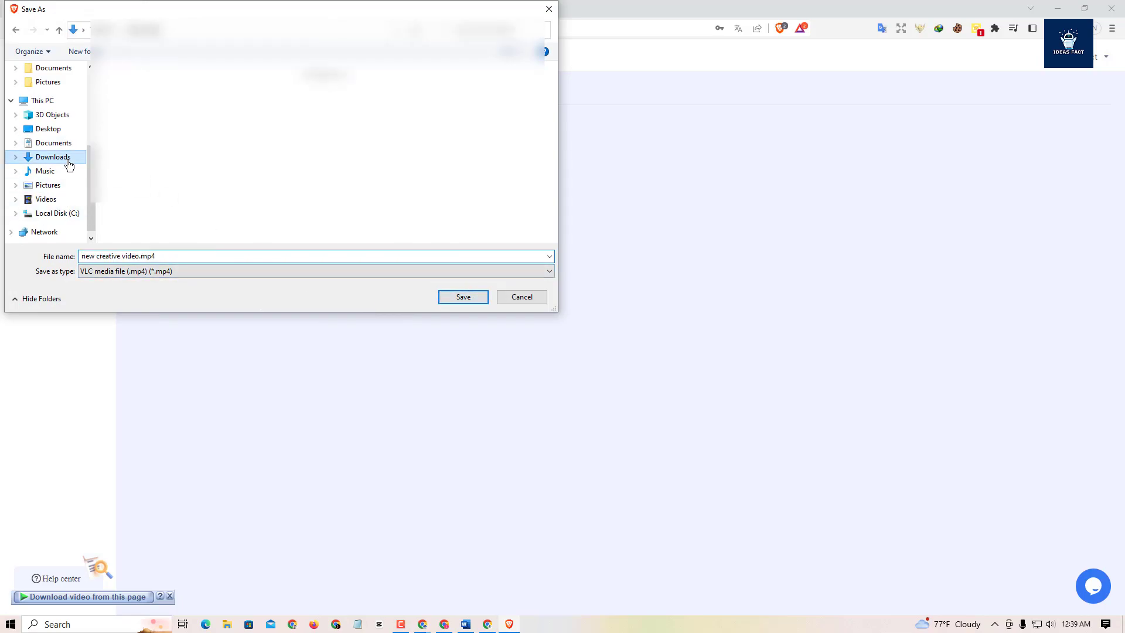
click(463, 297)
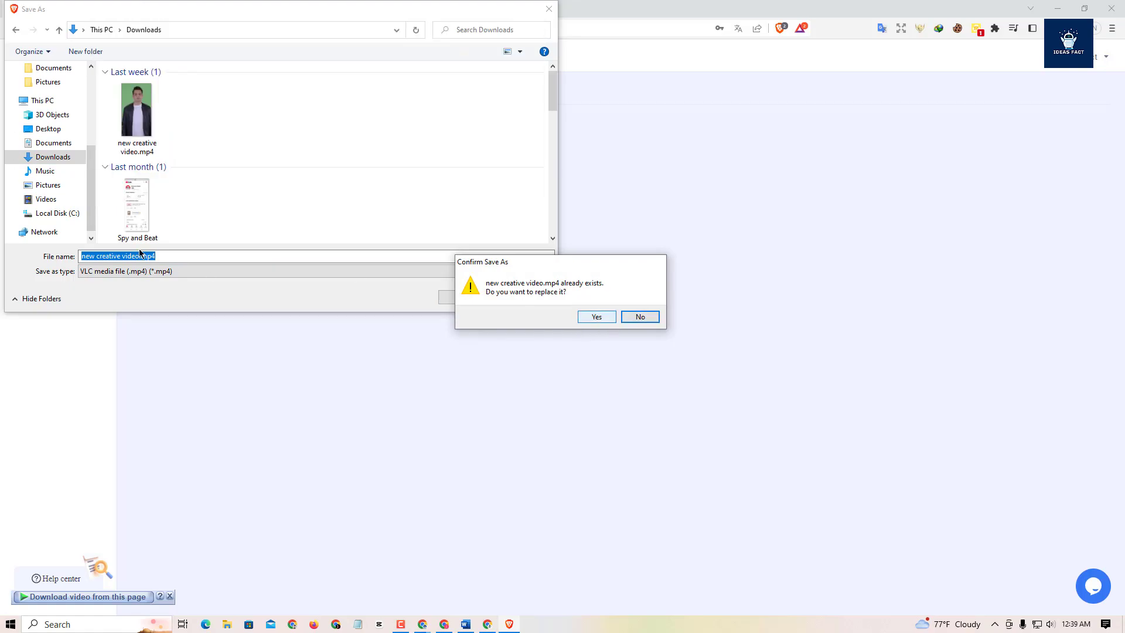
click(639, 317)
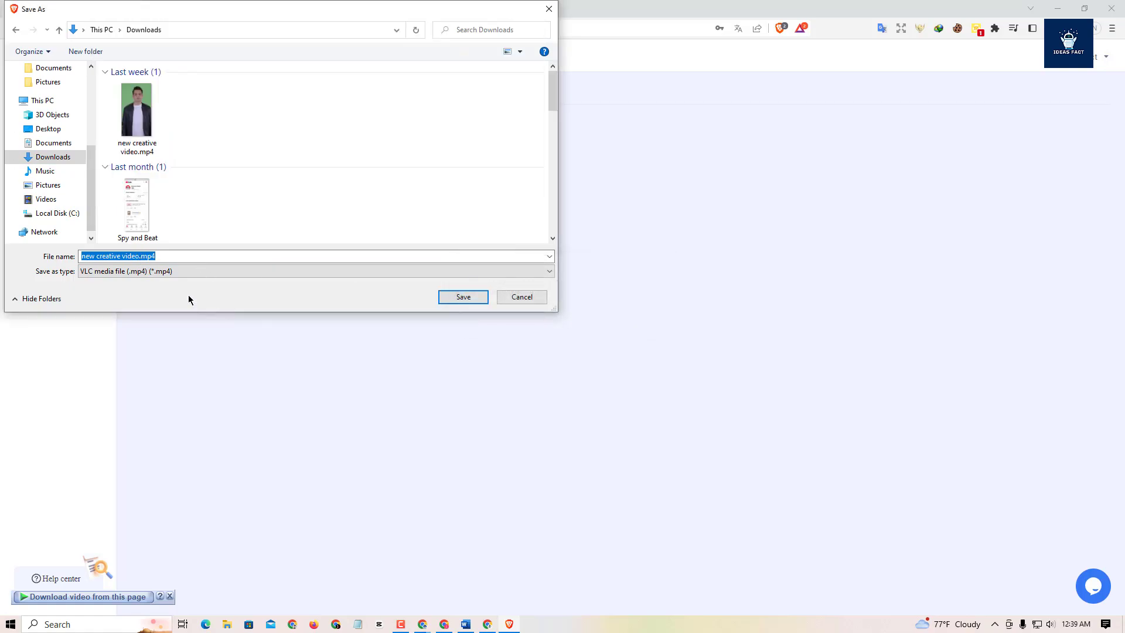
click(99, 255)
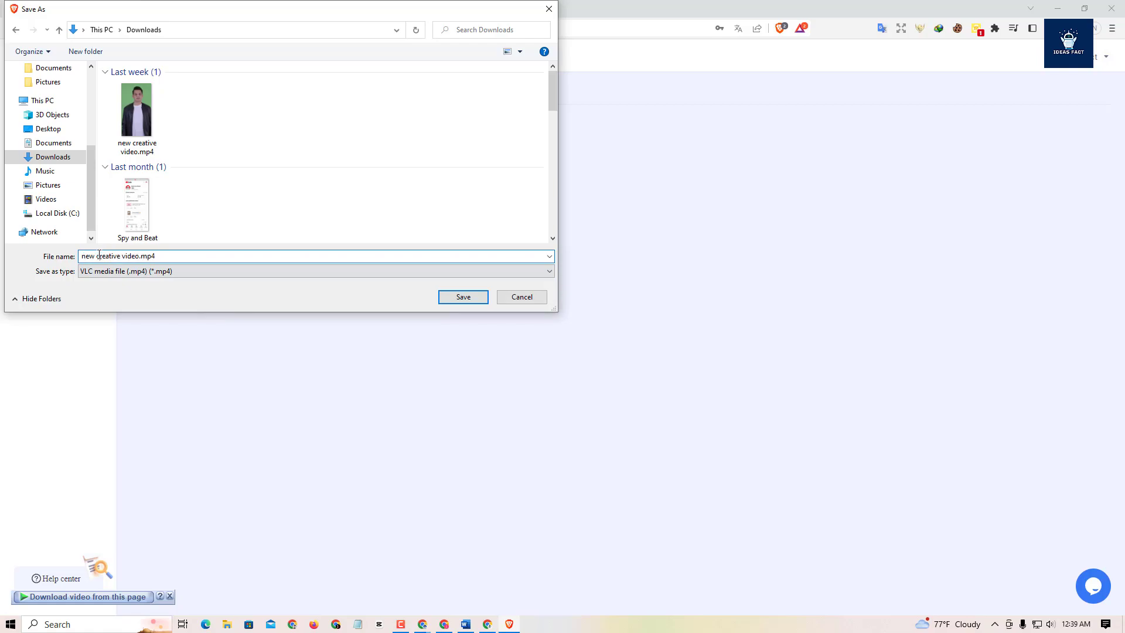
text(c)
click(462, 297)
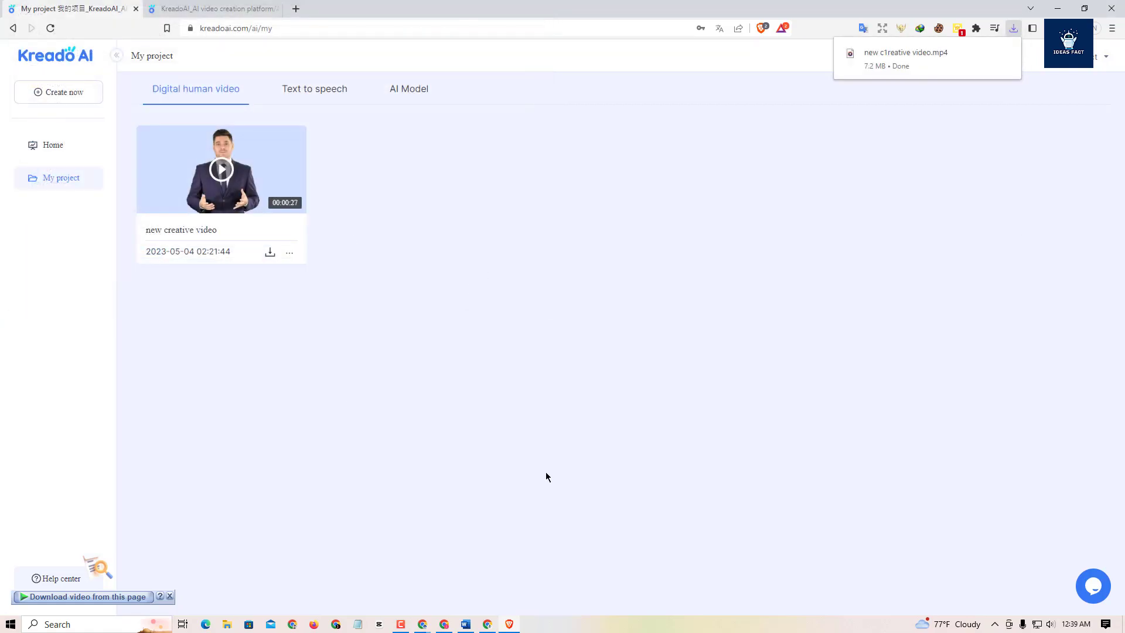
- Open the downloaded 'new c1reative video.mp4' in the preview player from the download bubble
click(915, 61)
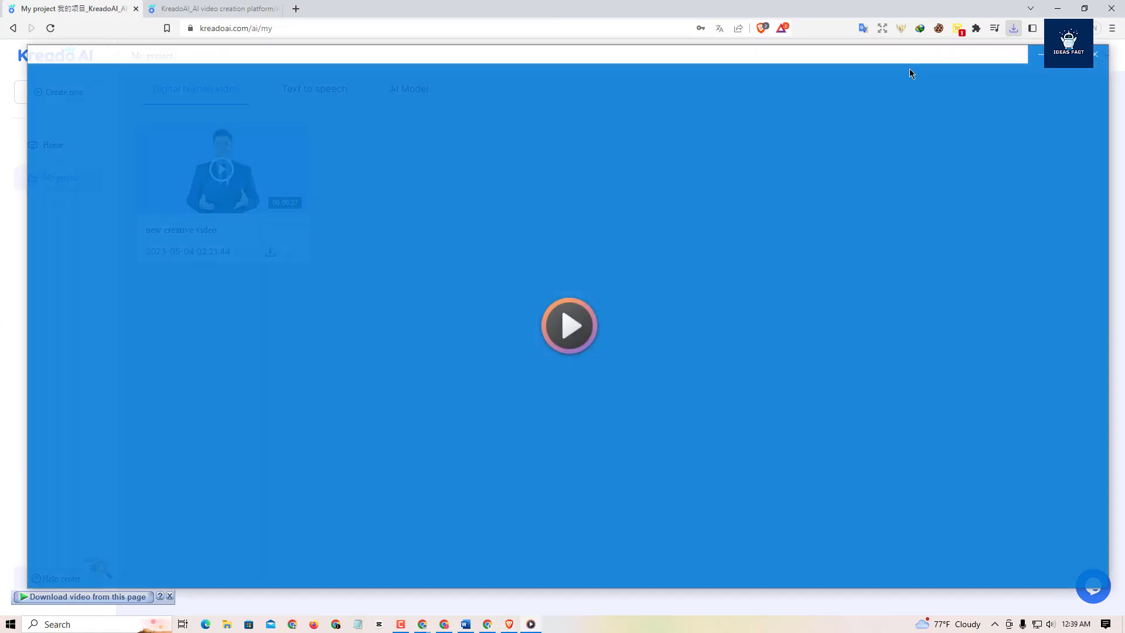